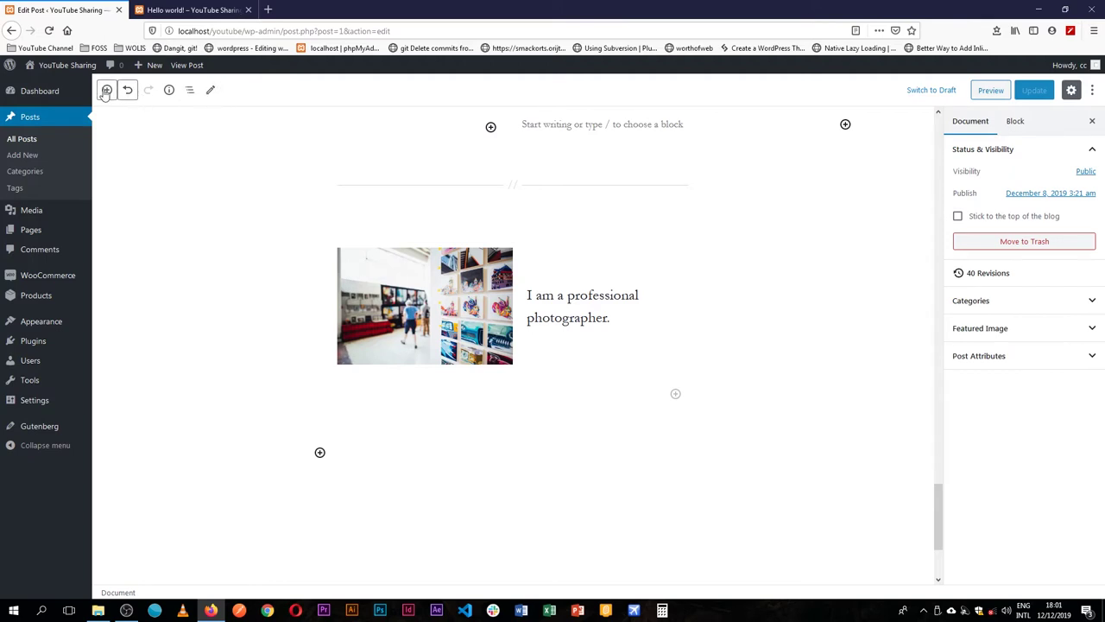
Insert a Latest Posts widget block at the end of the post, below the photographer image and text
{"action": "mouse_move", "coordinate": [319, 456]}
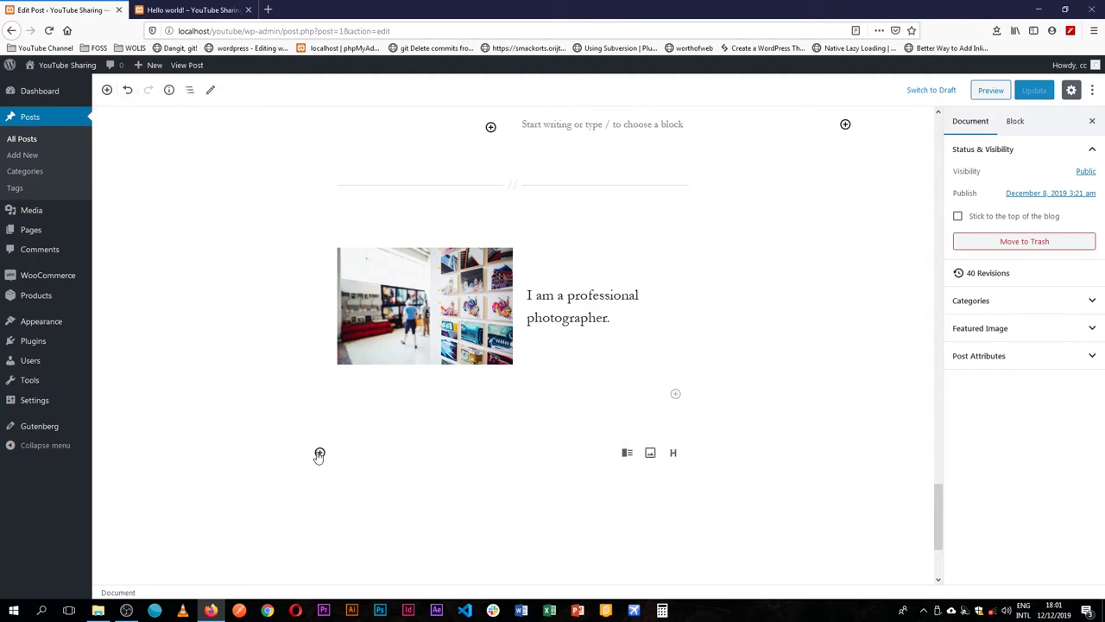
{"action": "left_click", "coordinate": [319, 453]}
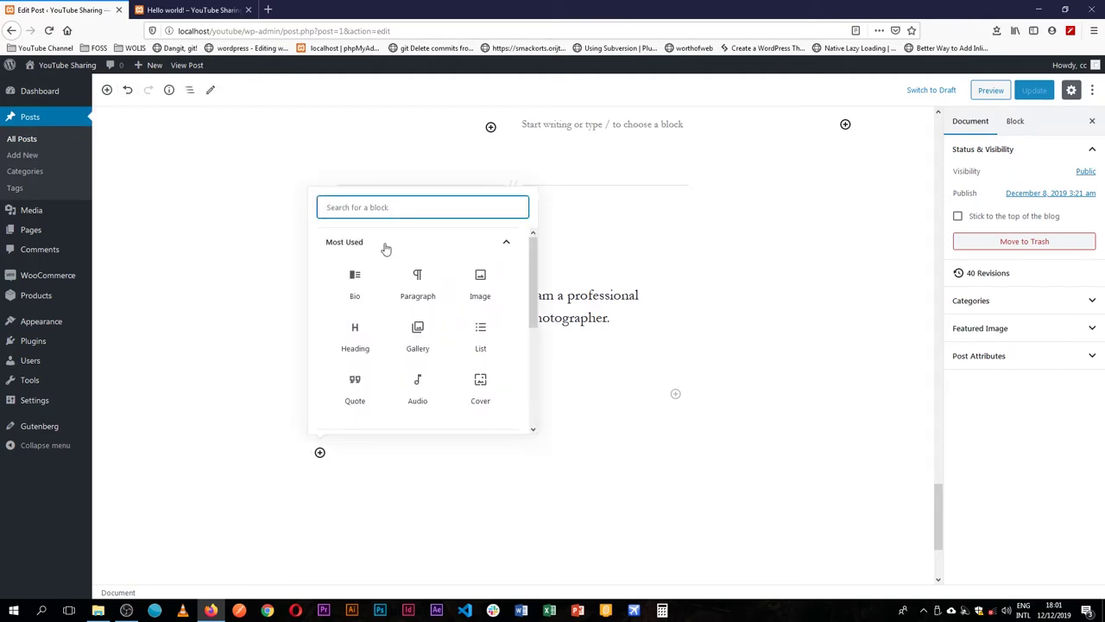
{"action": "left_click", "coordinate": [507, 242]}
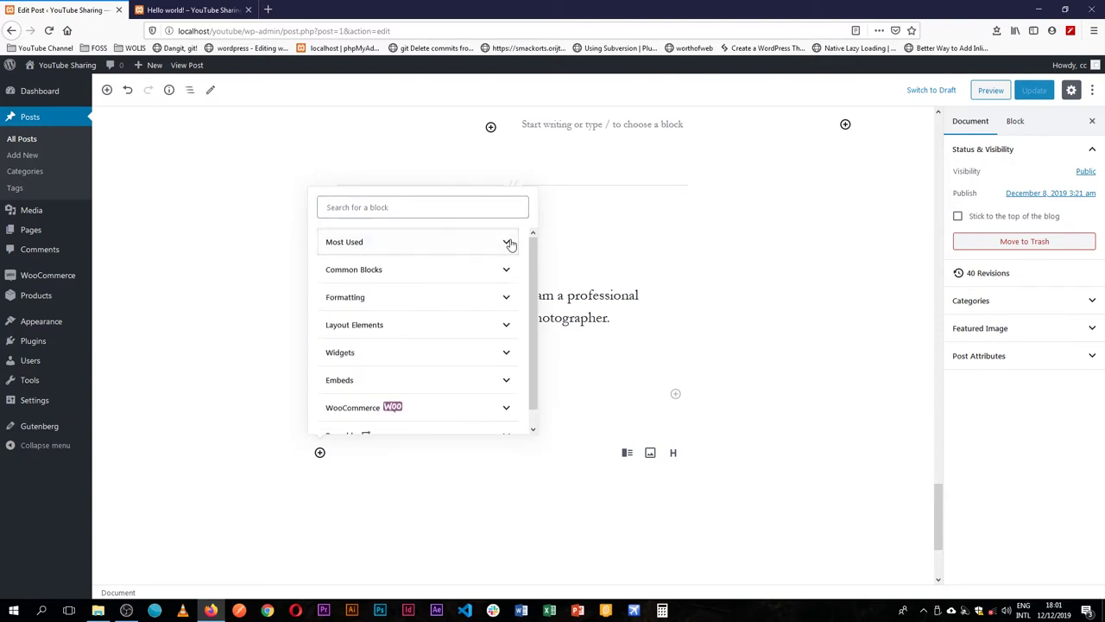
{"action": "left_click", "coordinate": [504, 351]}
{"action": "scroll", "coordinate": [492, 343], "scroll_direction": "down", "scroll_amount": 3}
{"action": "scroll", "coordinate": [491, 343], "scroll_direction": "up", "scroll_amount": 3}
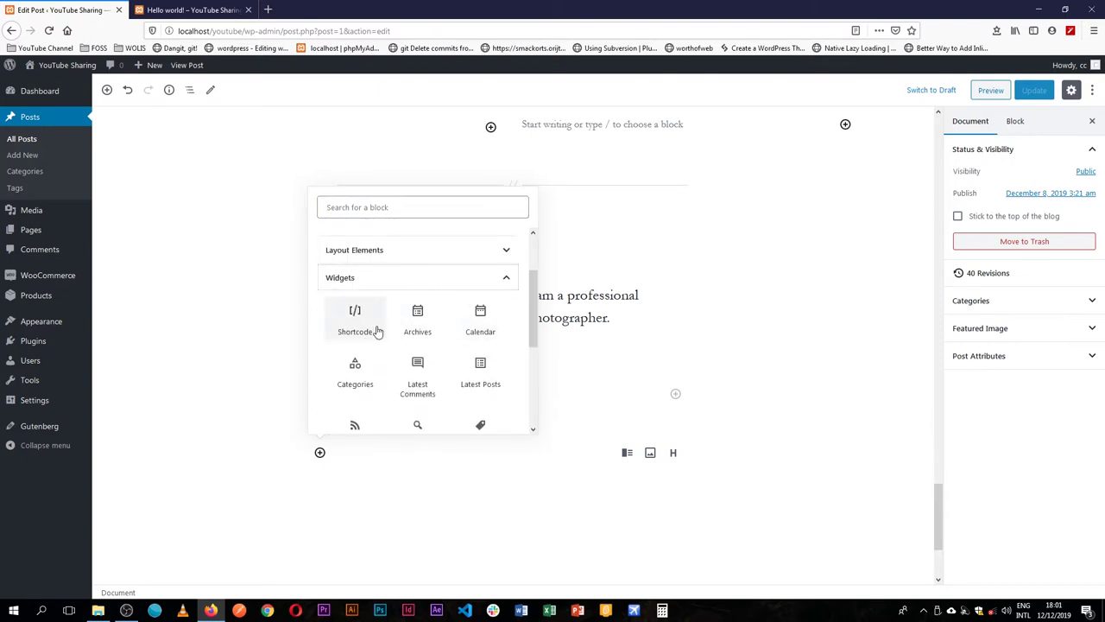
{"action": "scroll", "coordinate": [377, 332], "scroll_direction": "down", "scroll_amount": 1}
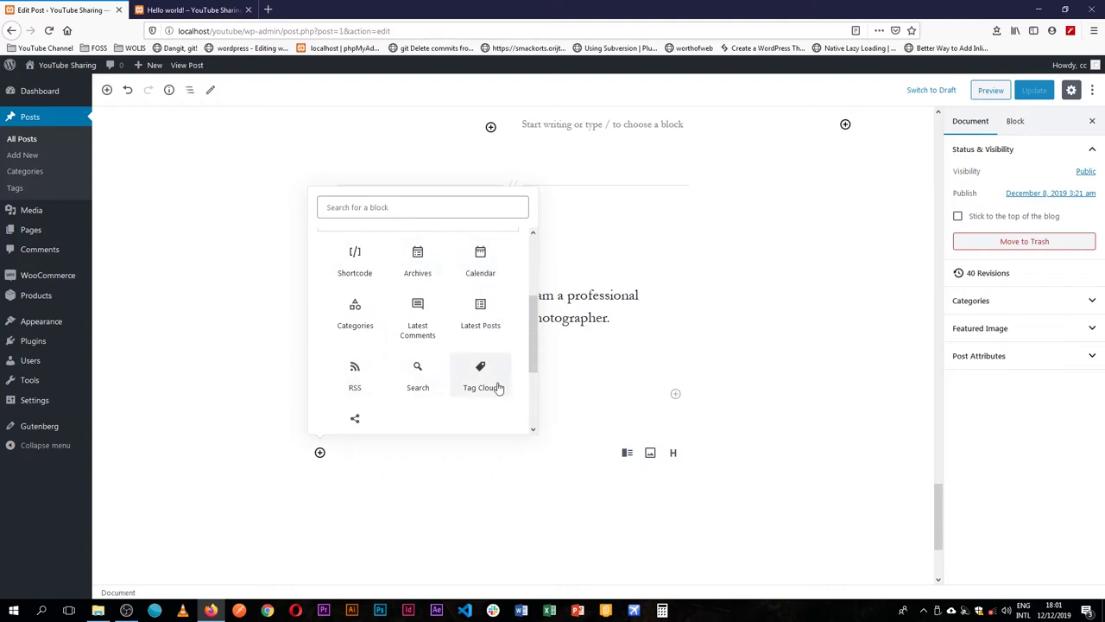
{"action": "scroll", "coordinate": [499, 389], "scroll_direction": "down", "scroll_amount": 1}
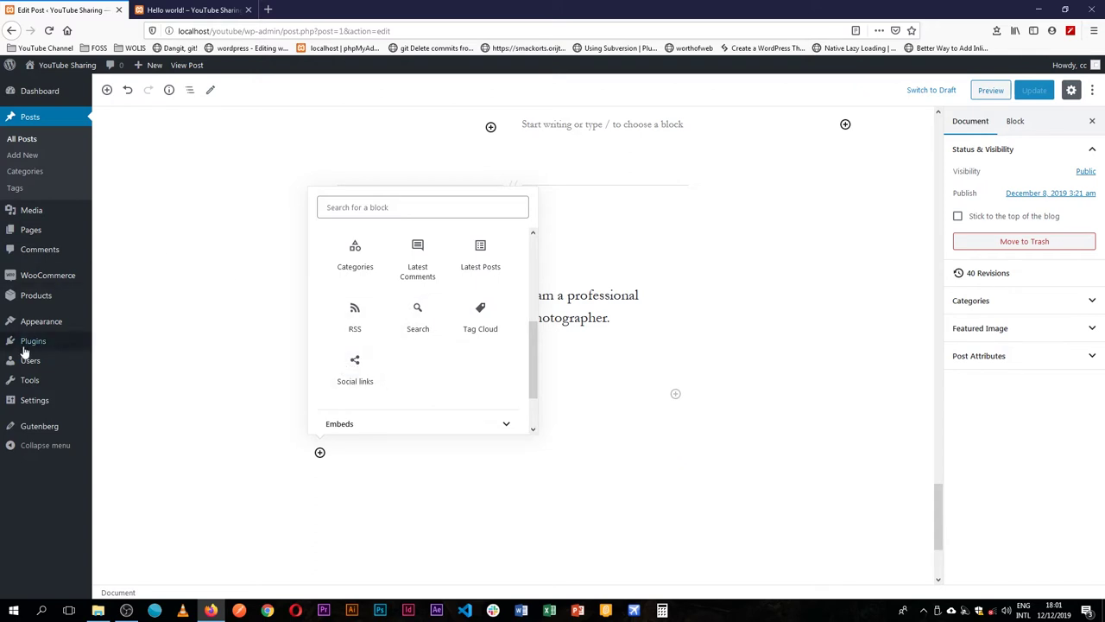
{"action": "mouse_move", "coordinate": [46, 325]}
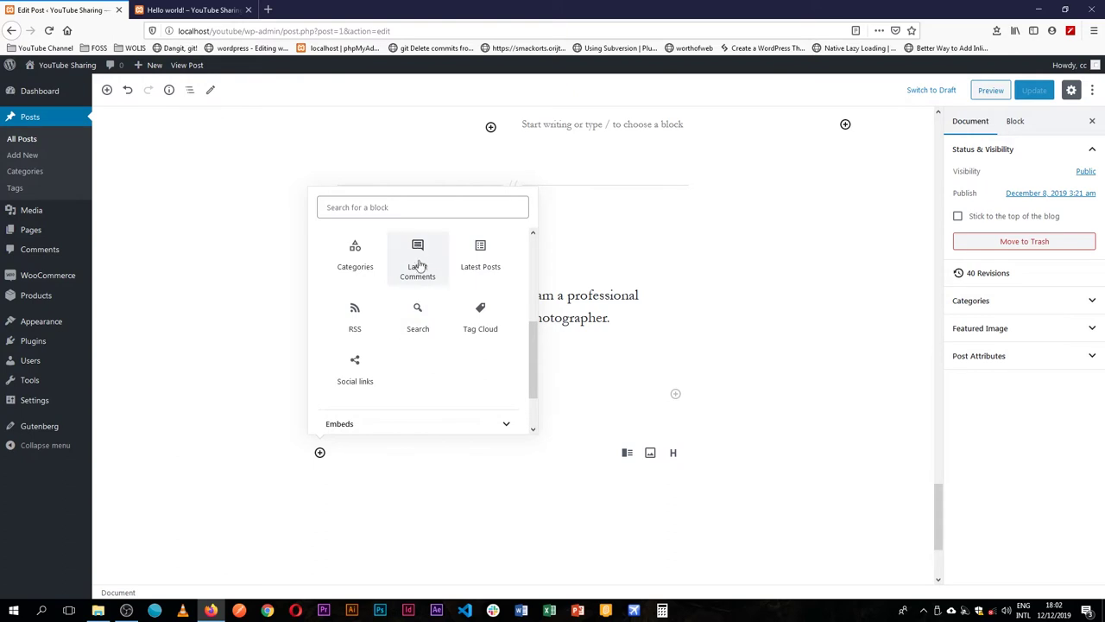
{"action": "left_click", "coordinate": [477, 254]}
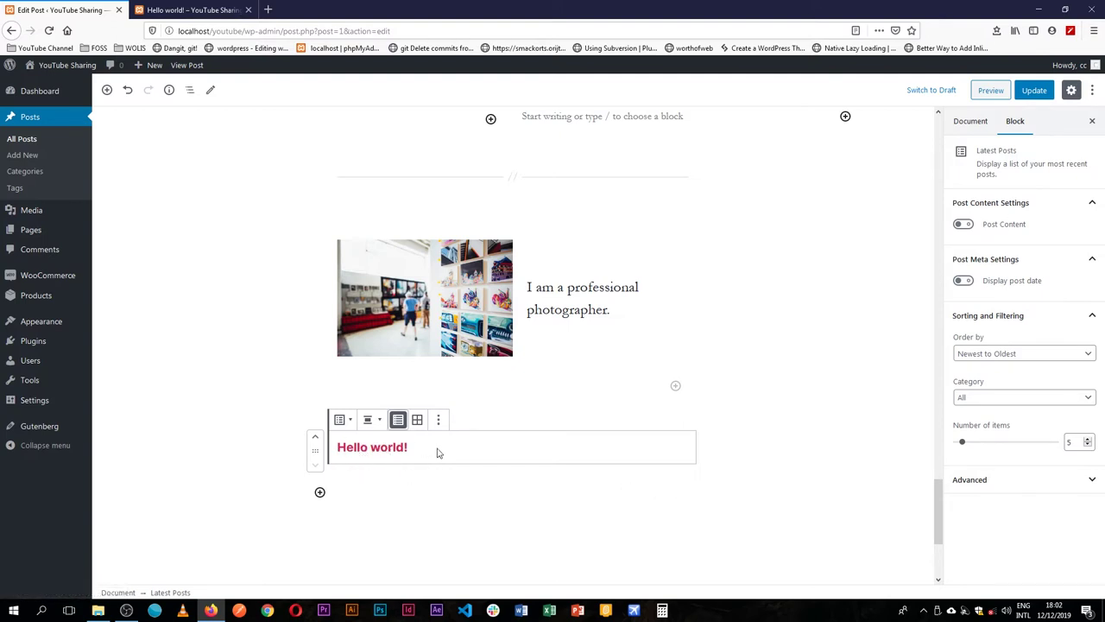
Try the grid view on the Latest Posts block and return it to list view
{"action": "scroll", "coordinate": [439, 452], "scroll_direction": "down", "scroll_amount": 2}
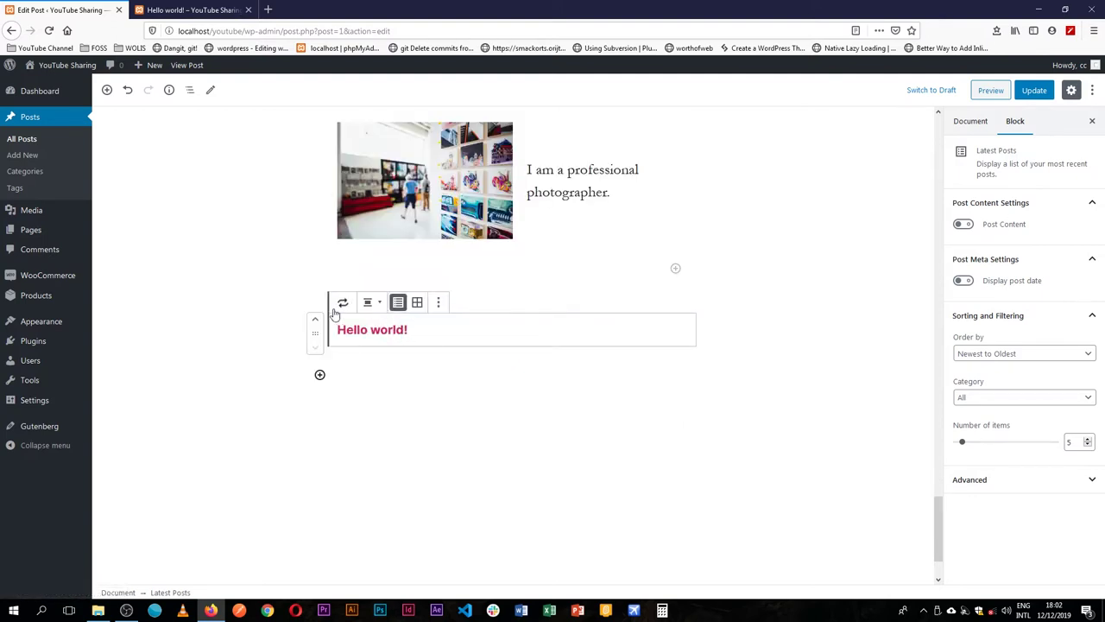
{"action": "left_click", "coordinate": [373, 302]}
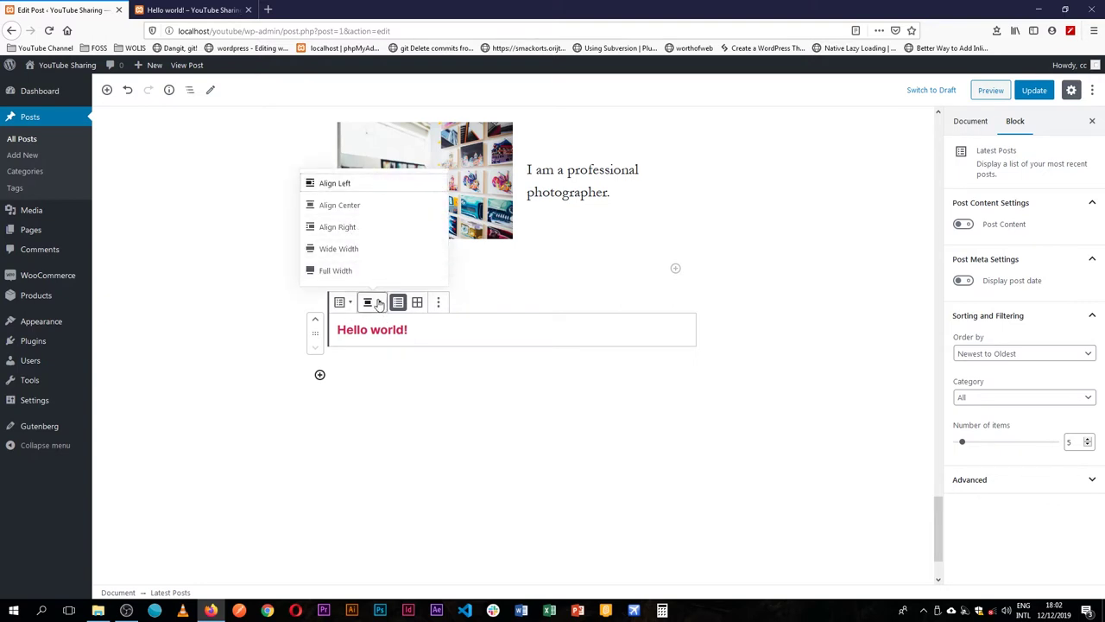
{"action": "left_click", "coordinate": [418, 303]}
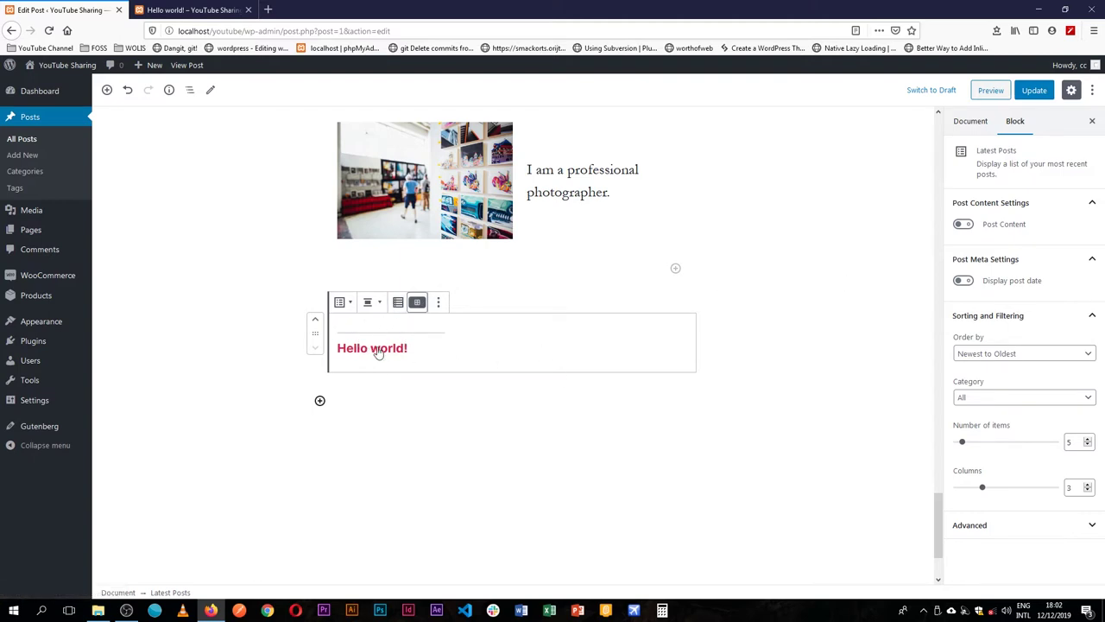
{"action": "left_click", "coordinate": [398, 302]}
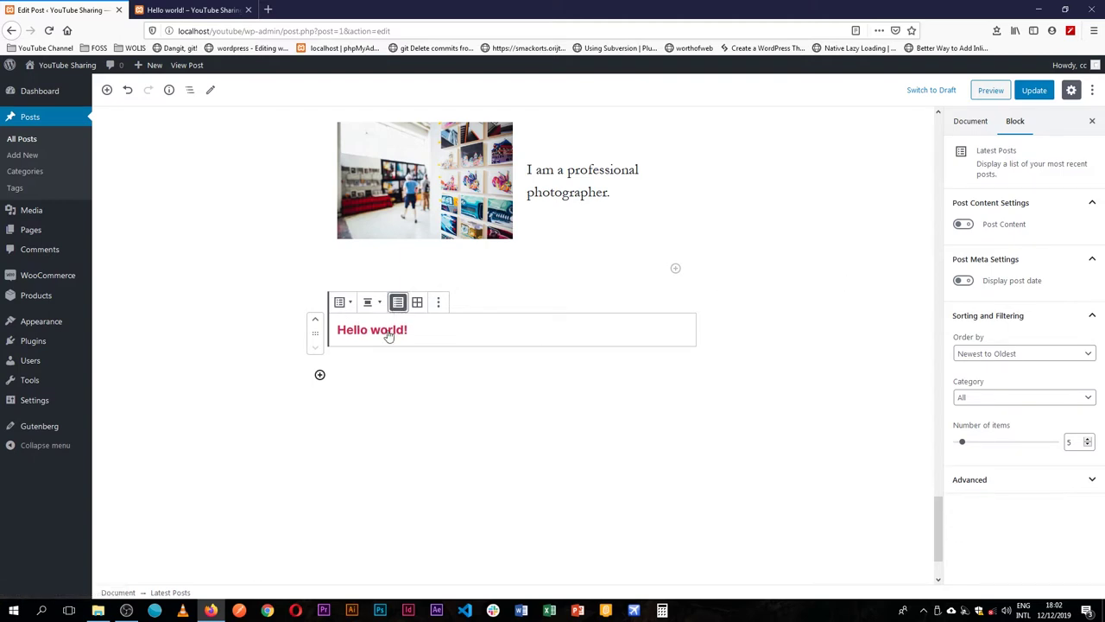
Open the "Hello world!" link from the Latest Posts block, look through the published page and close a post tab
{"action": "left_click", "coordinate": [438, 301]}
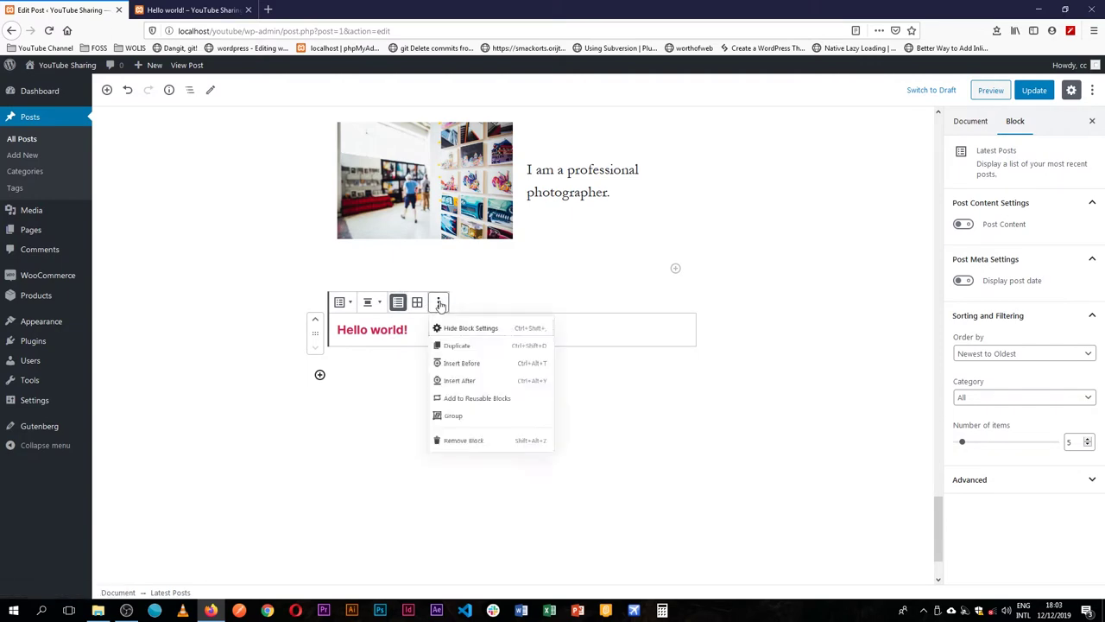
{"action": "left_click", "coordinate": [387, 333]}
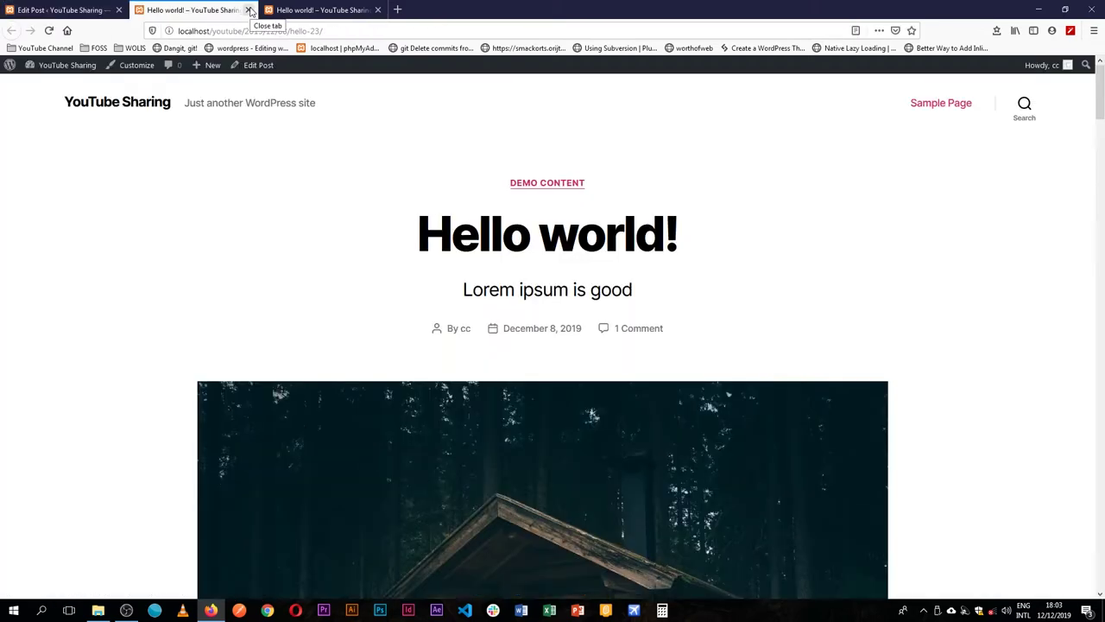
{"action": "scroll", "coordinate": [369, 360], "scroll_direction": "down", "scroll_amount": 10}
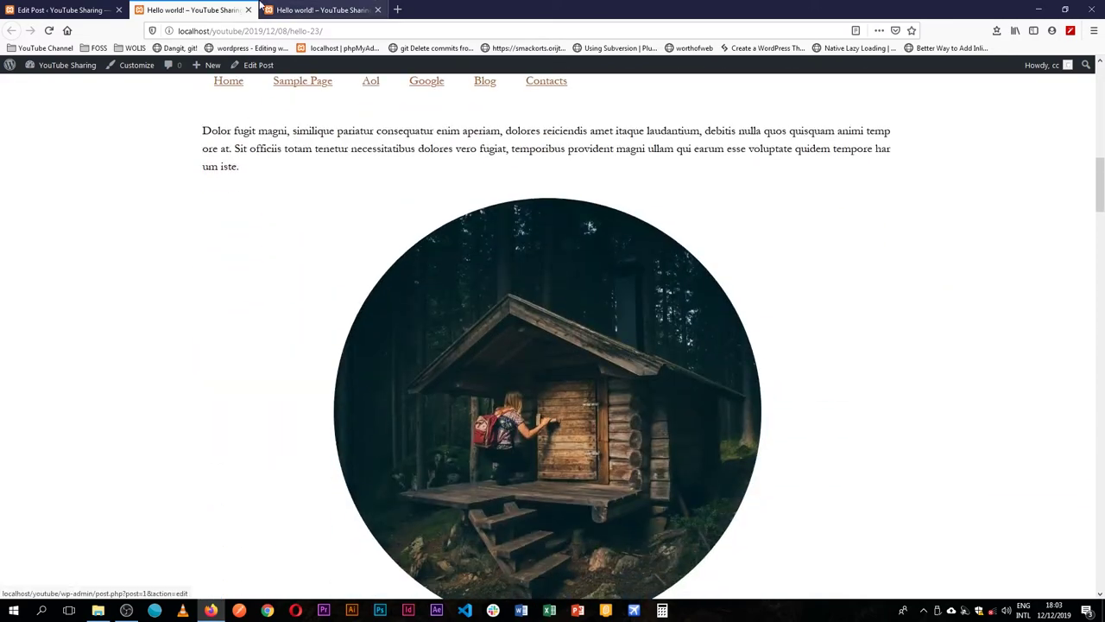
{"action": "left_click", "coordinate": [248, 9]}
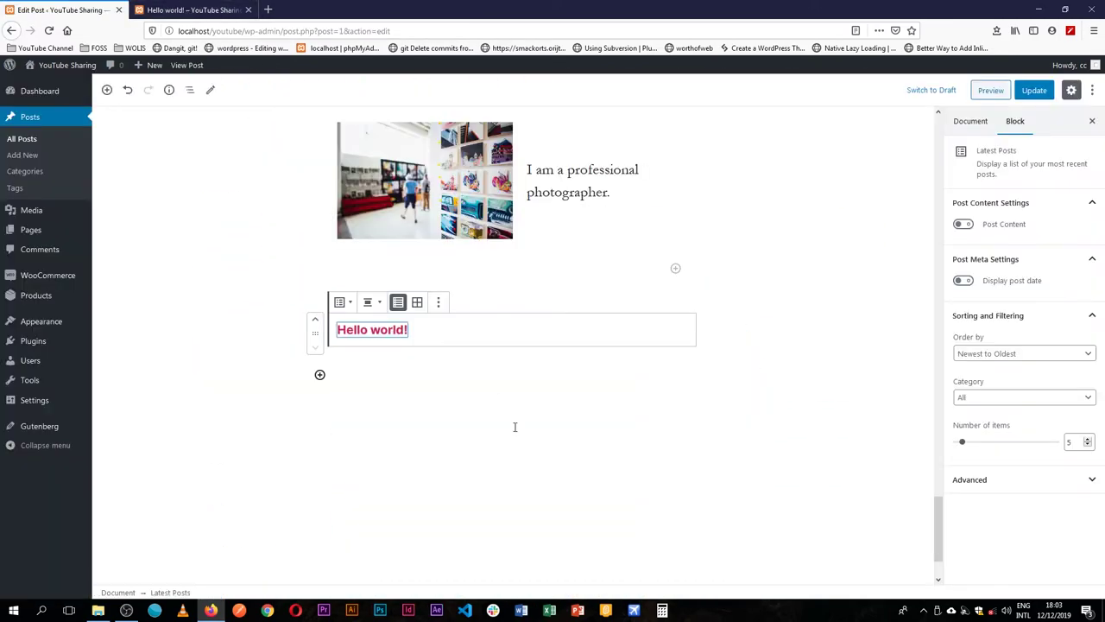
Show the post date and post content in the Latest Posts block, with a maximum excerpt length of 100 words
{"action": "left_click", "coordinate": [602, 337]}
{"action": "left_click", "coordinate": [964, 281]}
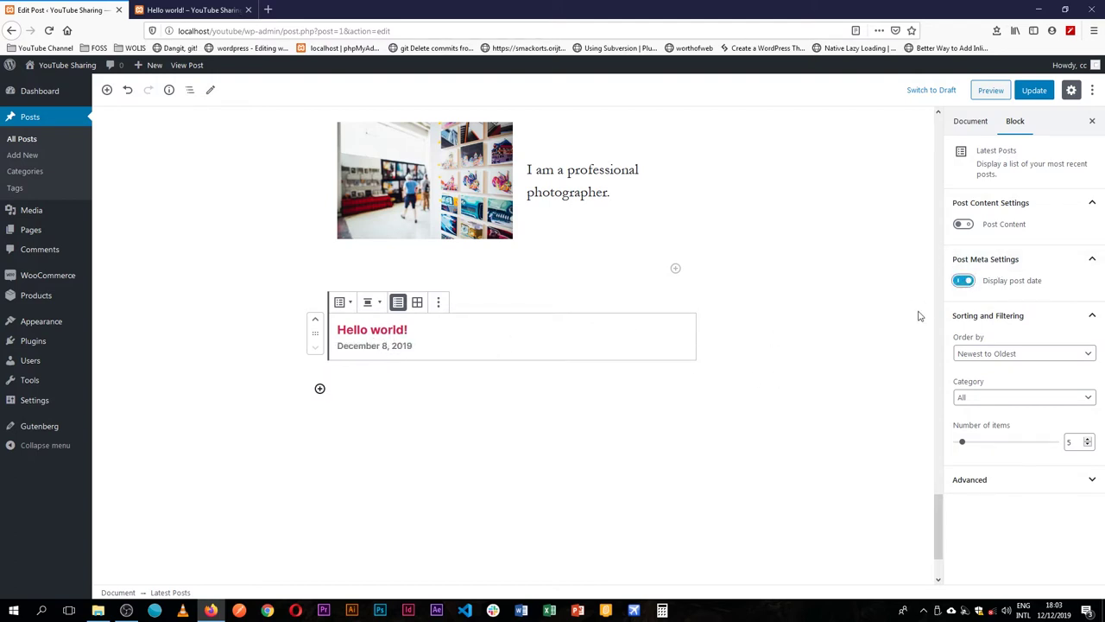
{"action": "left_click", "coordinate": [964, 225]}
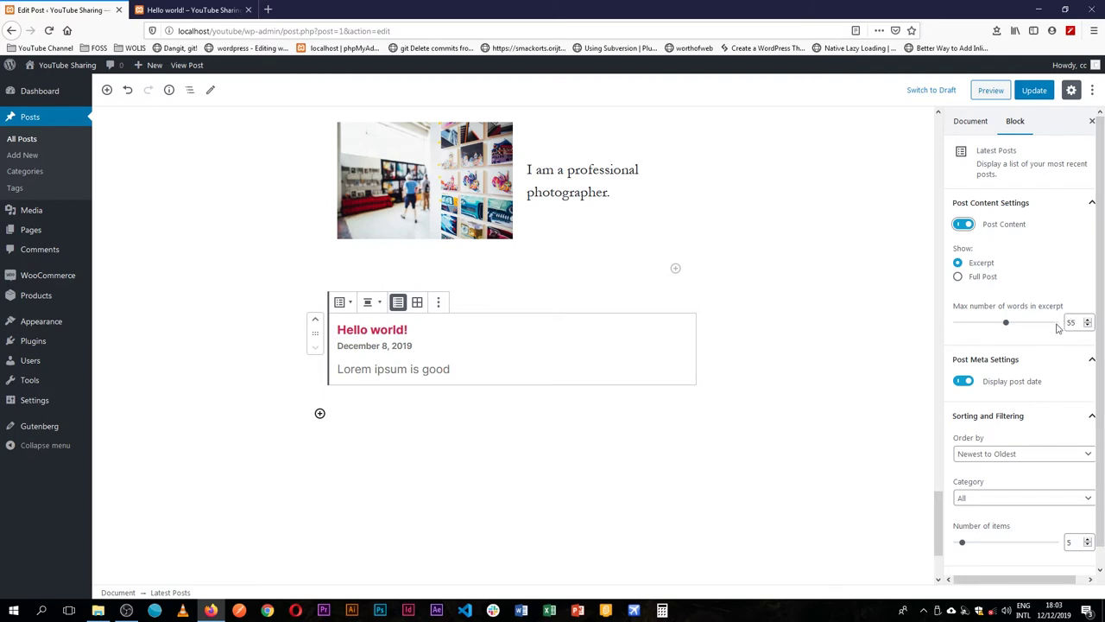
{"action": "left_click_drag", "start_coordinate": [1005, 324], "coordinate": [1064, 328]}
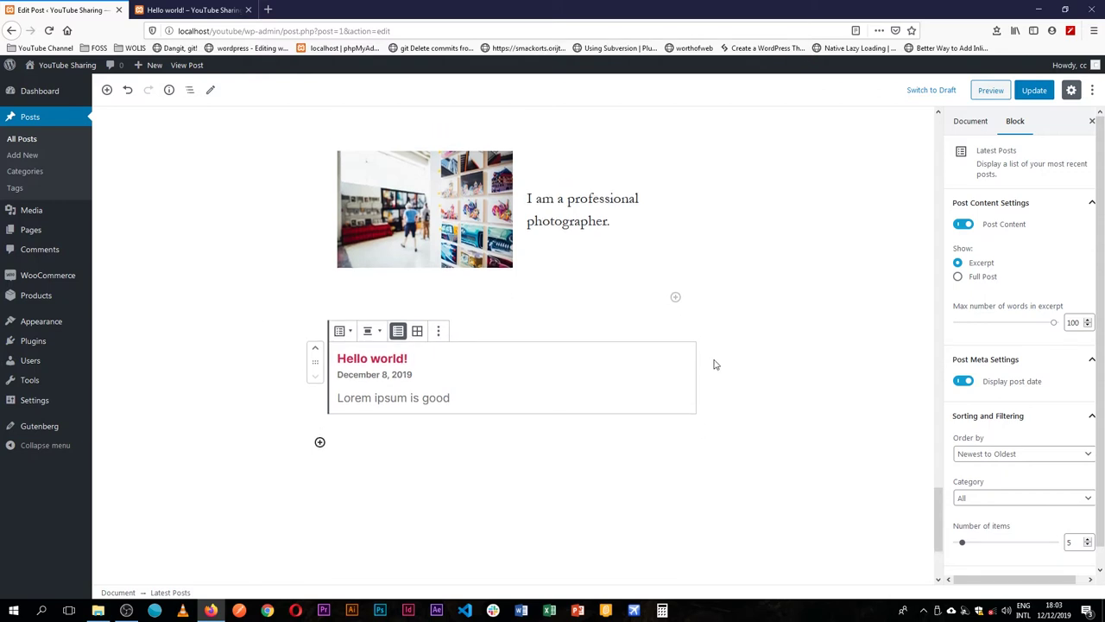
{"action": "left_click", "coordinate": [1054, 323]}
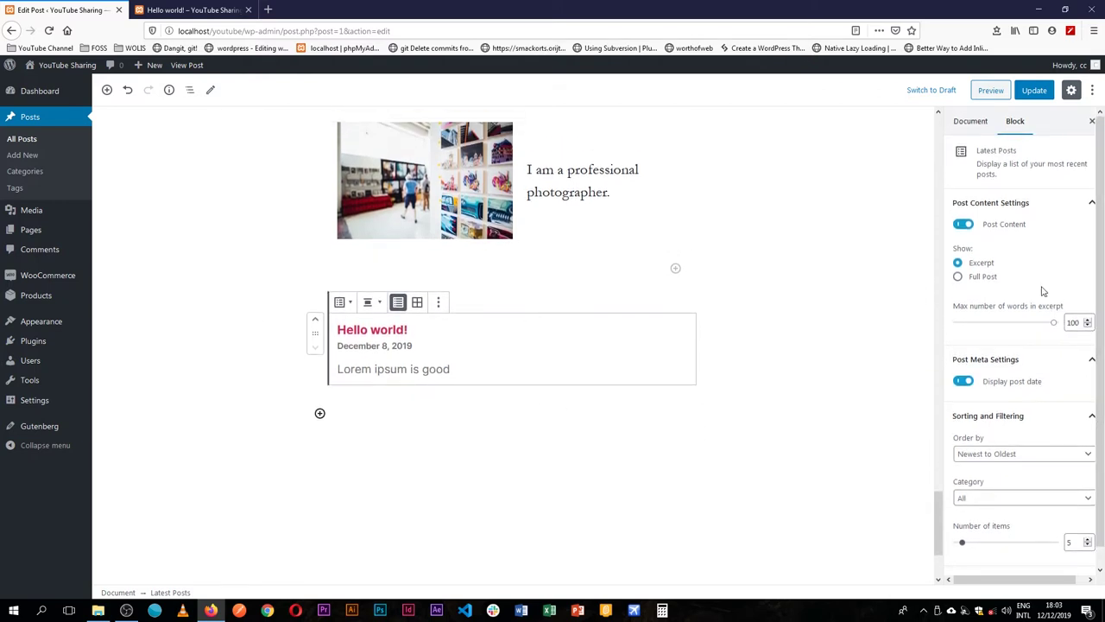
Try showing the full post in the Latest Posts block, look through it and return to the excerpt
{"action": "left_click", "coordinate": [958, 277]}
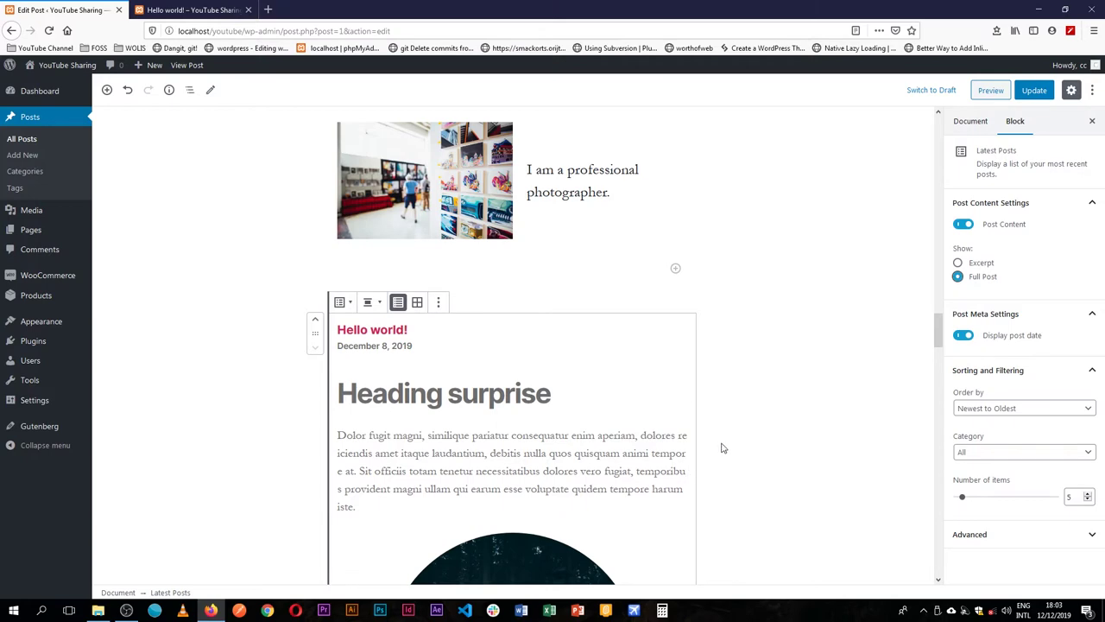
{"action": "scroll", "coordinate": [723, 447], "scroll_direction": "down", "scroll_amount": 8}
{"action": "scroll", "coordinate": [723, 471], "scroll_direction": "up", "scroll_amount": 8}
{"action": "left_click", "coordinate": [958, 264]}
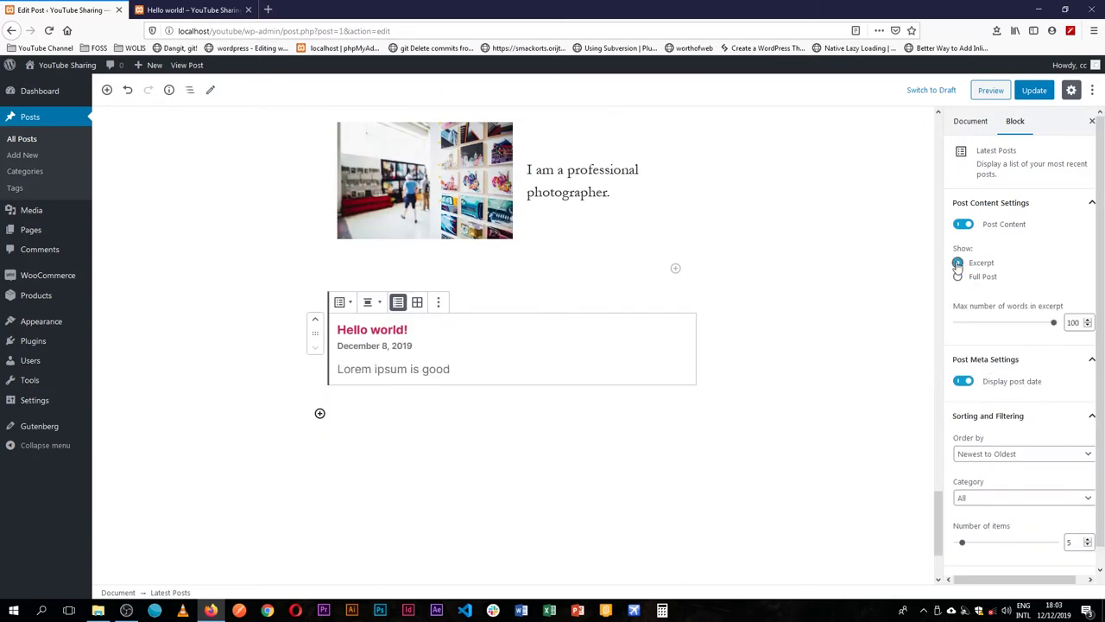
Order the latest posts from oldest to newest and filter them by the Demo Content category
{"action": "left_click", "coordinate": [1040, 460]}
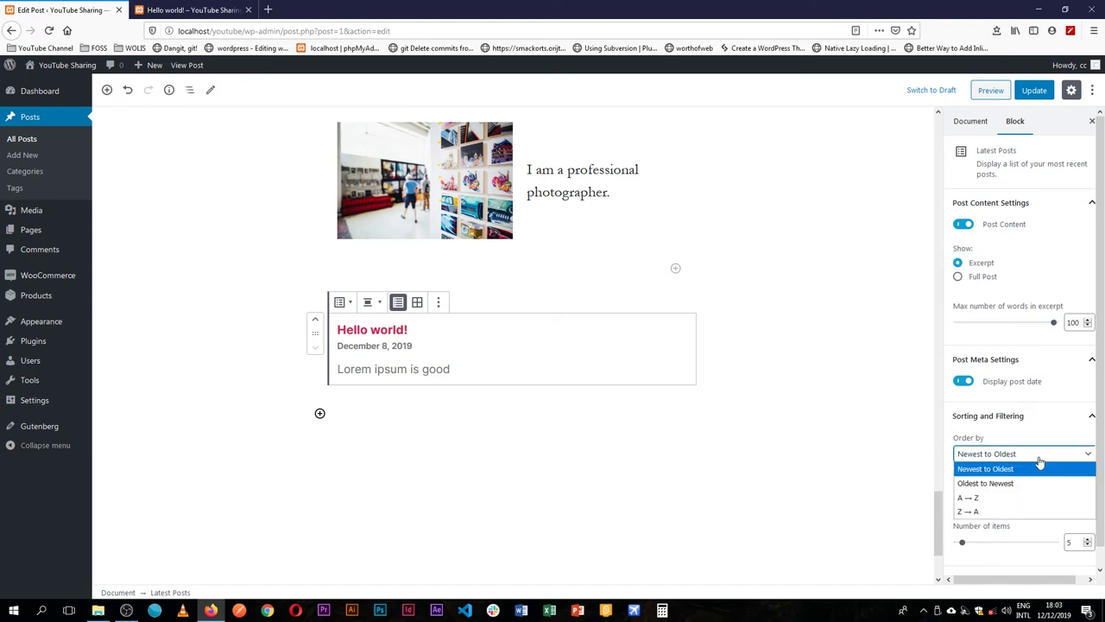
{"action": "left_click", "coordinate": [997, 484]}
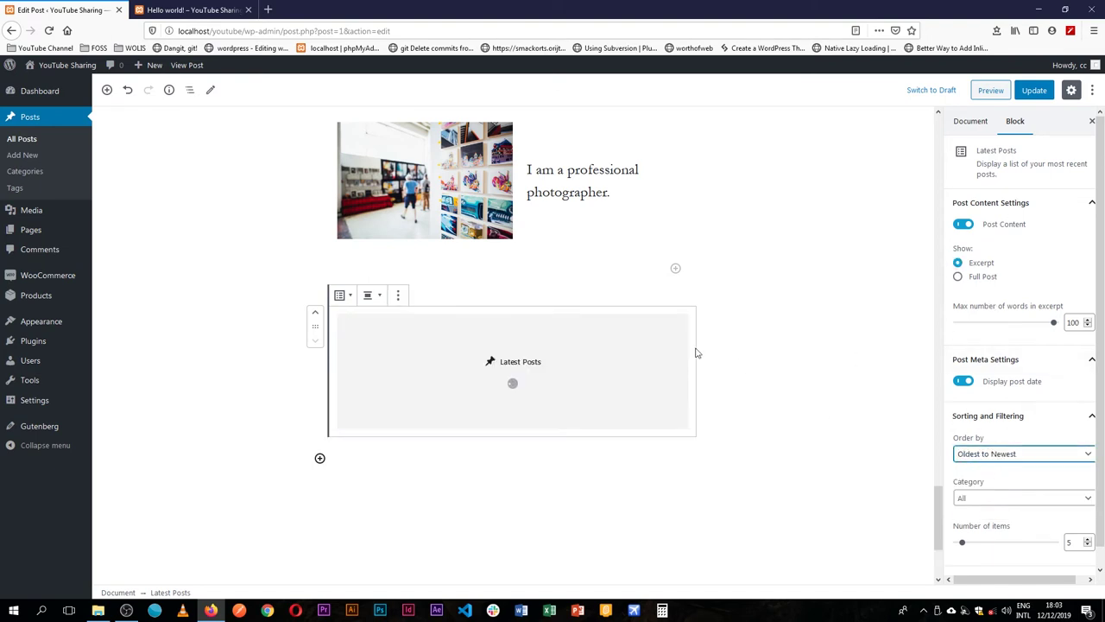
{"action": "left_click", "coordinate": [1035, 498]}
{"action": "left_click", "coordinate": [1002, 528]}
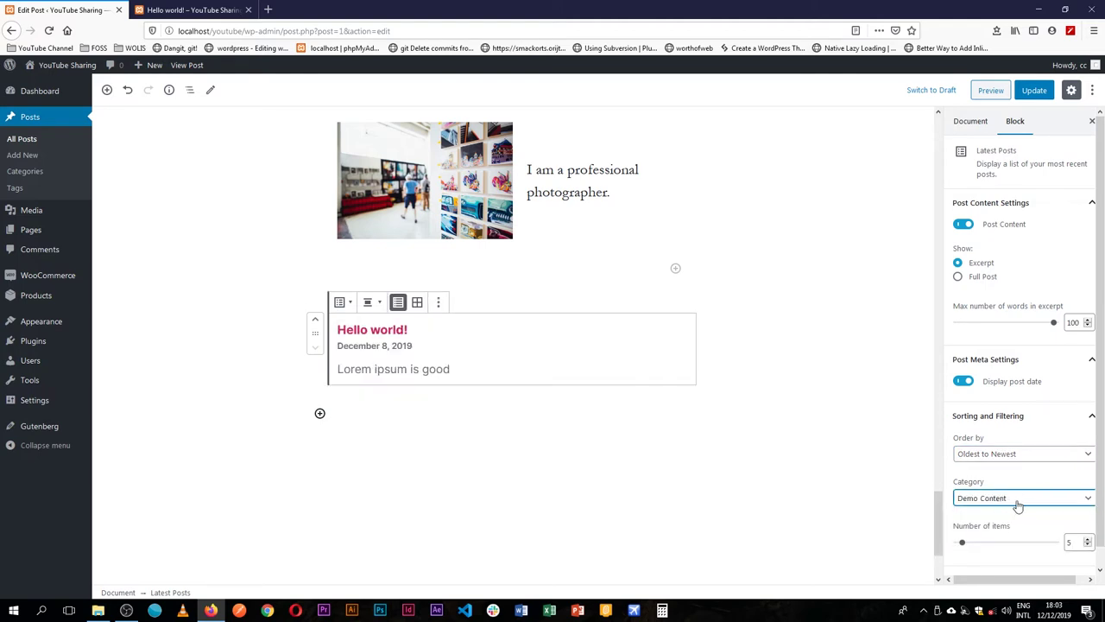
Try adjusting the number of items in the Latest Posts block, leaving it at 5
{"action": "scroll", "coordinate": [1017, 505], "scroll_direction": "down", "scroll_amount": 1}
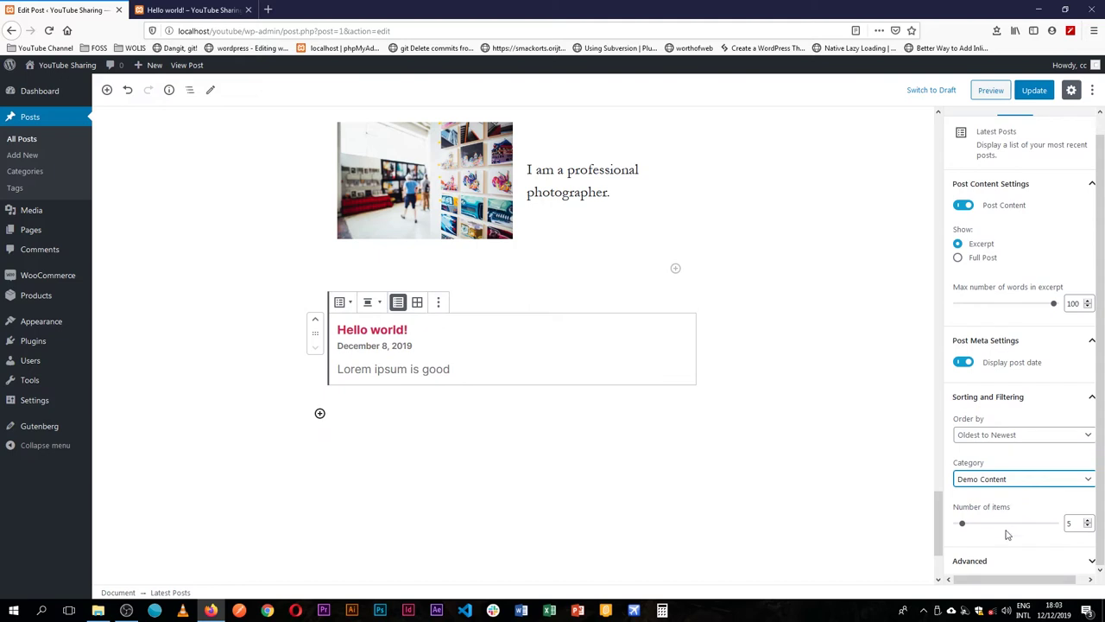
{"action": "left_click_drag", "start_coordinate": [994, 525], "coordinate": [964, 534]}
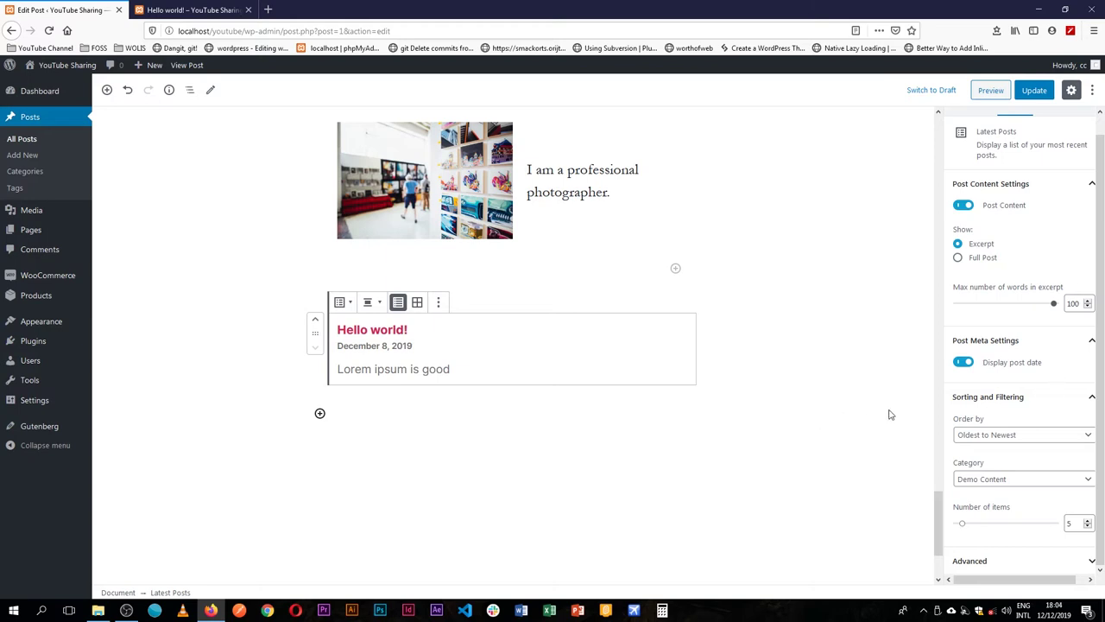
{"action": "scroll", "coordinate": [888, 415], "scroll_direction": "down", "scroll_amount": 3}
{"action": "scroll", "coordinate": [888, 414], "scroll_direction": "up", "scroll_amount": 5}
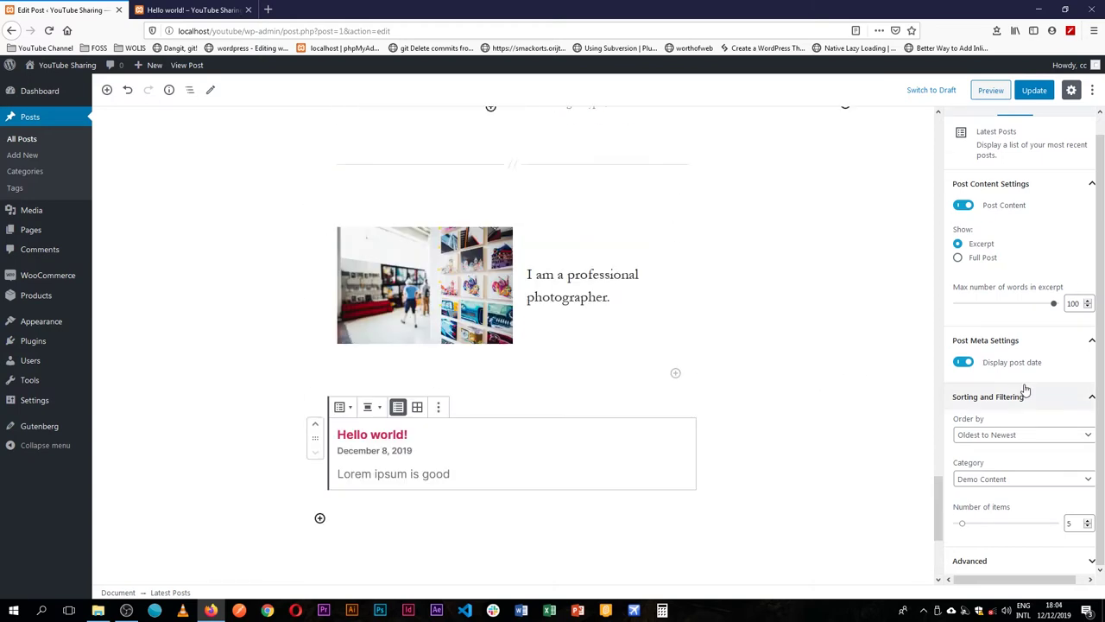
Expand the Latest Posts block's advanced settings to the additional CSS class field and update the post
{"action": "left_click", "coordinate": [1090, 186]}
{"action": "left_click", "coordinate": [1092, 229]}
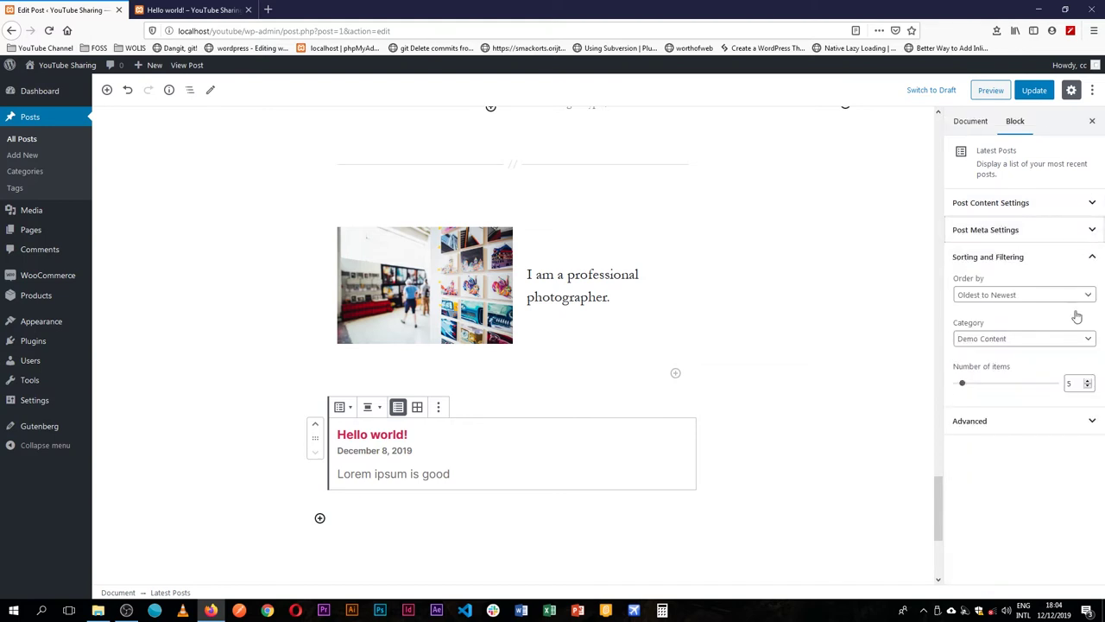
{"action": "left_click", "coordinate": [1091, 422]}
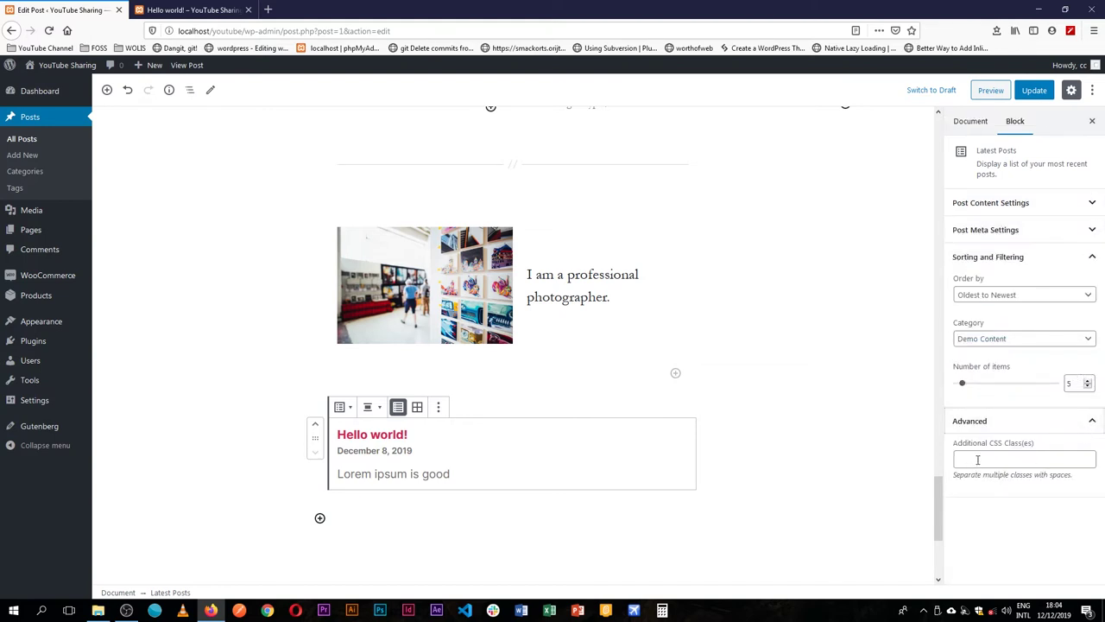
{"action": "left_click", "coordinate": [993, 459]}
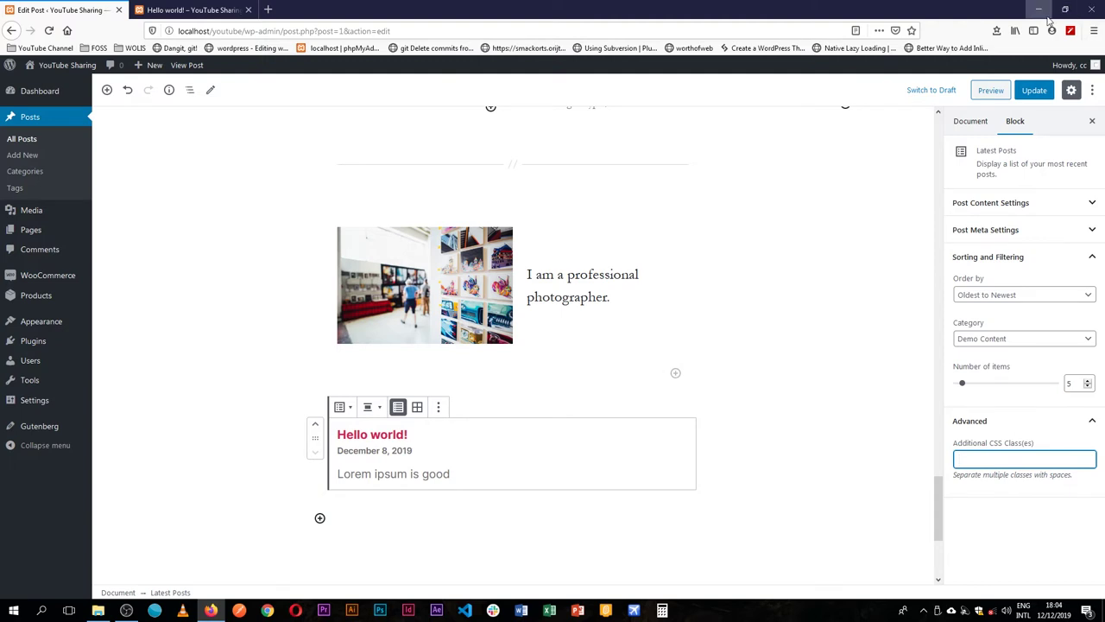
{"action": "left_click", "coordinate": [1033, 90]}
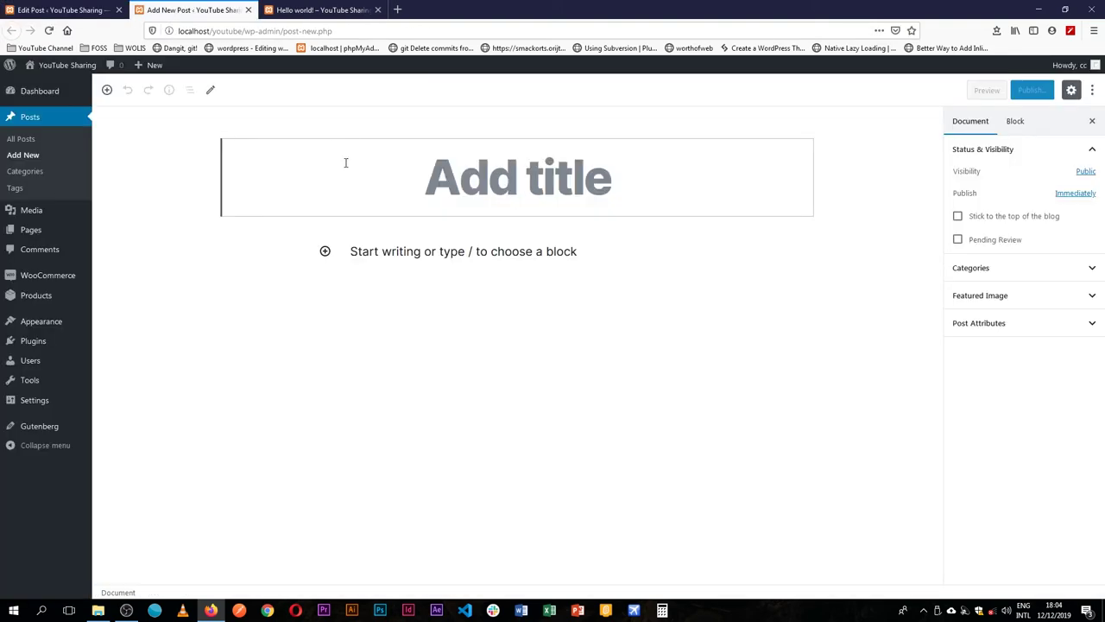
Title the new post "Dummy post for widgets"
{"action": "type", "text": "Dumm"}
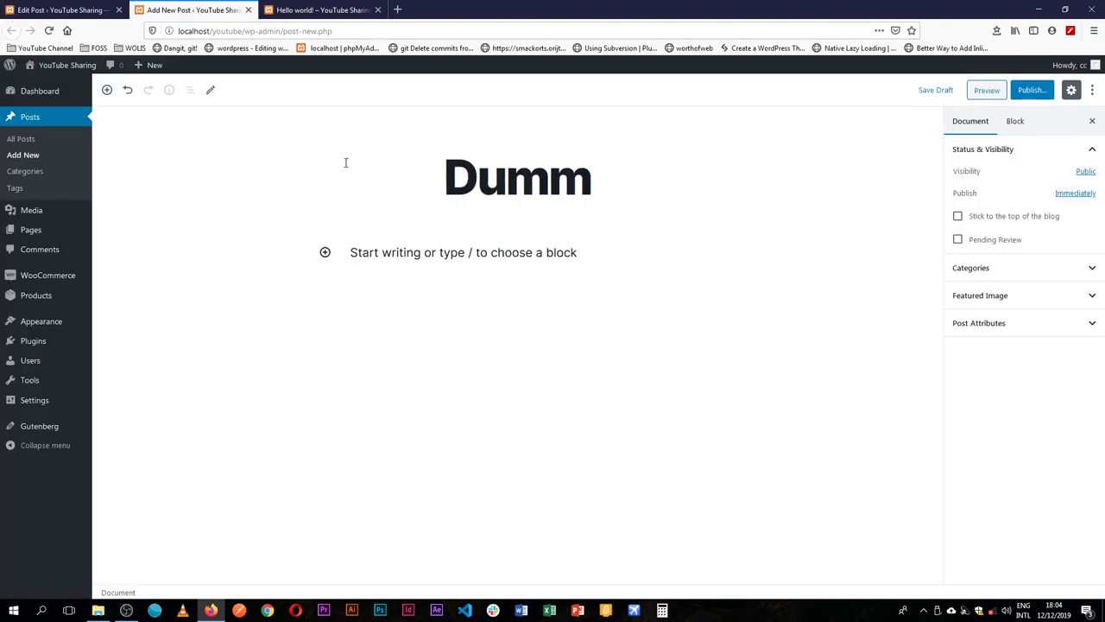
{"action": "type", "text": "y post for"}
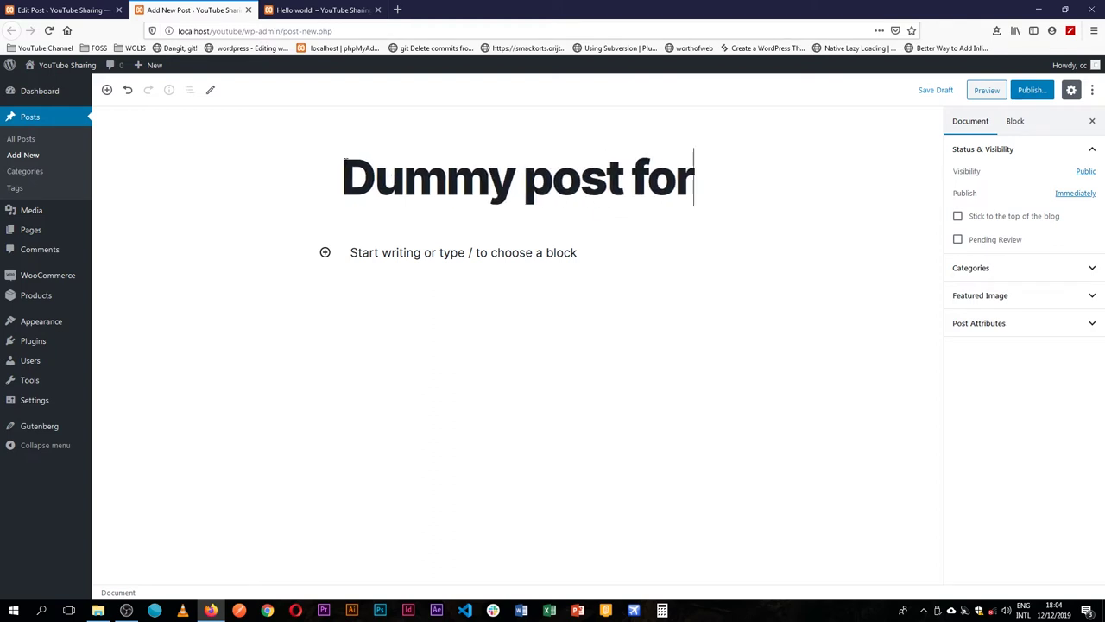
{"action": "type", "text": " widgets"}
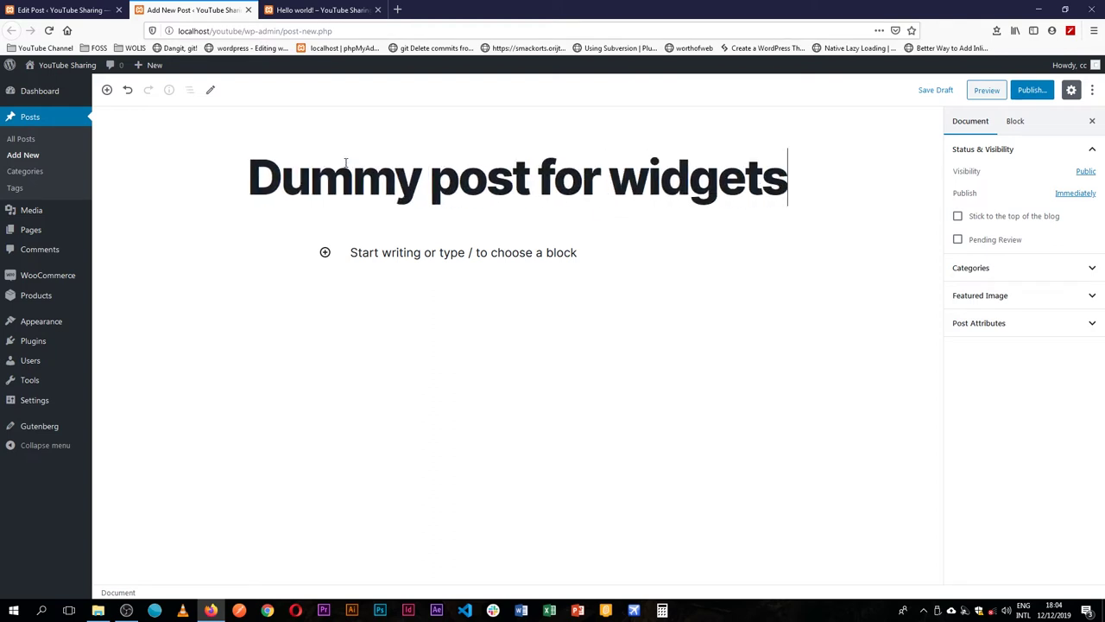
Extend the title to "Dummy post for widgets block" and fill the body with the placeholder paragraph beginning "Dolor fugit magni"
{"action": "type", "text": " block"}
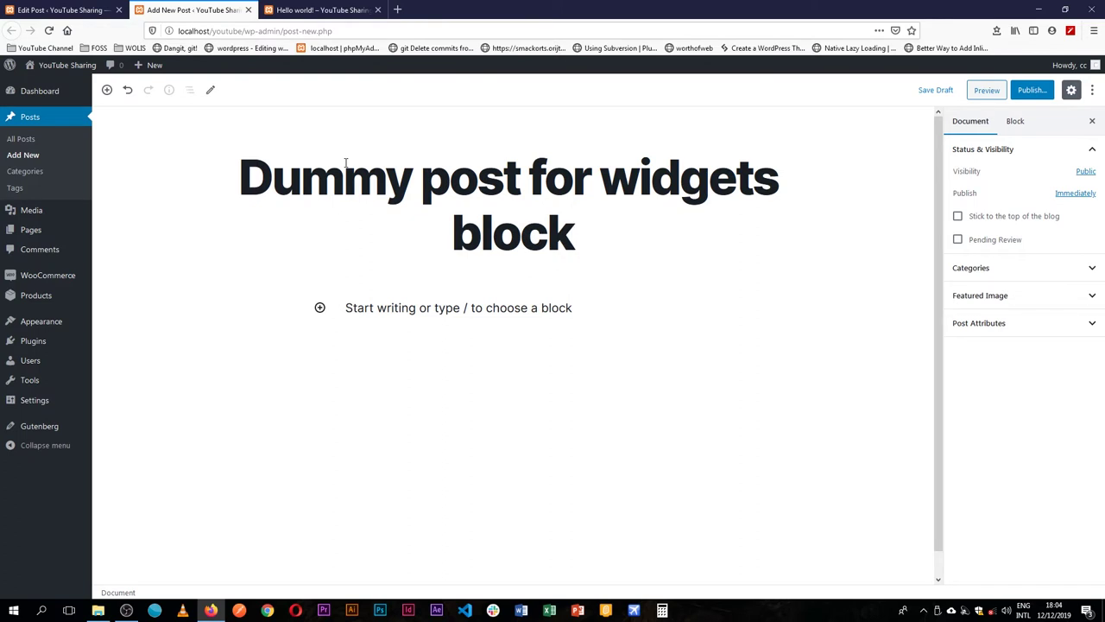
{"action": "left_click", "coordinate": [452, 308]}
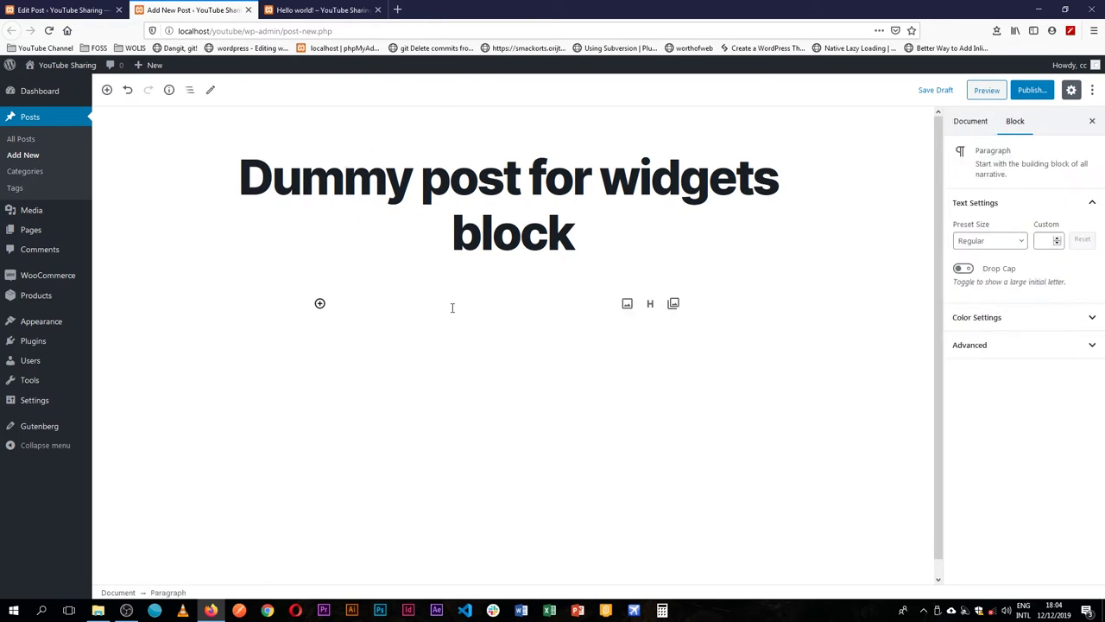
{"action": "type", "text": "Dolor fugit magni, similique pariatur consequatur enim aperiam, dolores reiciendis amet itaque laudantium, debitis nulla quos quisquam animi tempore at. Sit officiis totam tenetur necessitatibus dolores vero fugiat, temporibus provident magni ullam qui earum esse voluptate quidem tempore harum iste."}
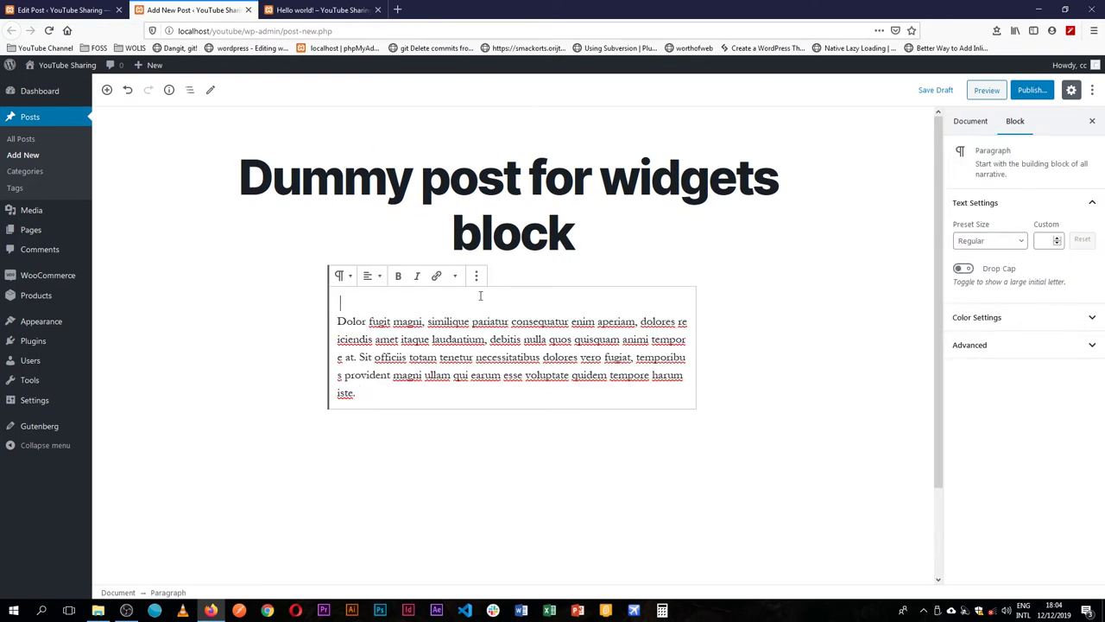
{"action": "key", "text": "Delete"}
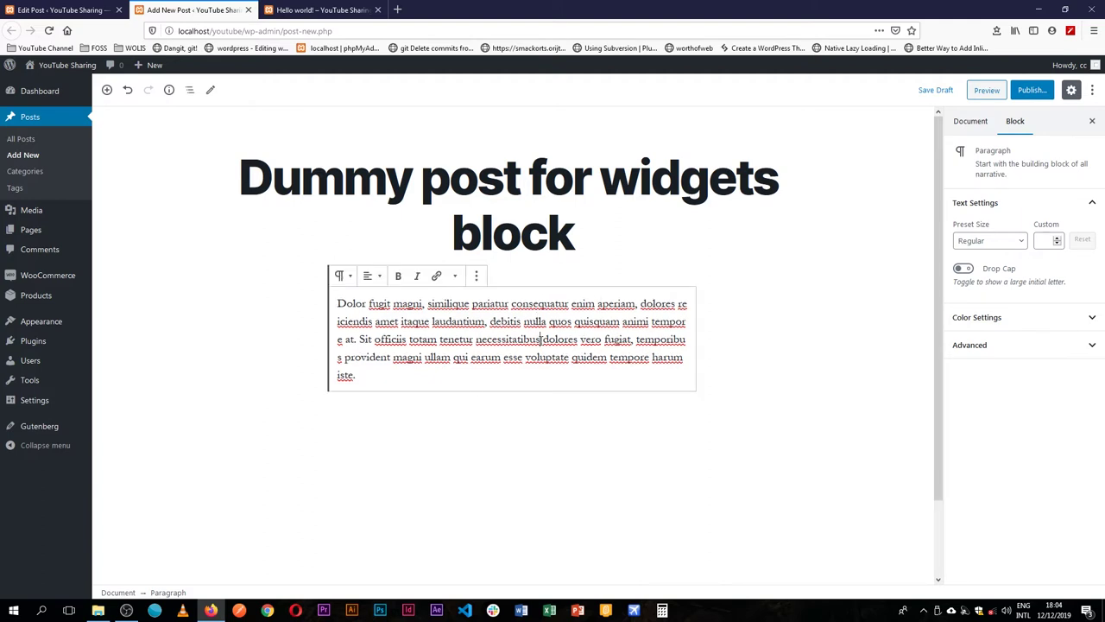
Split the body text into two paragraphs before "dolores vero fugiat" and publish the post
{"action": "key", "text": "Return"}
{"action": "key", "text": "Return"}
{"action": "key", "text": "BackSpace"}
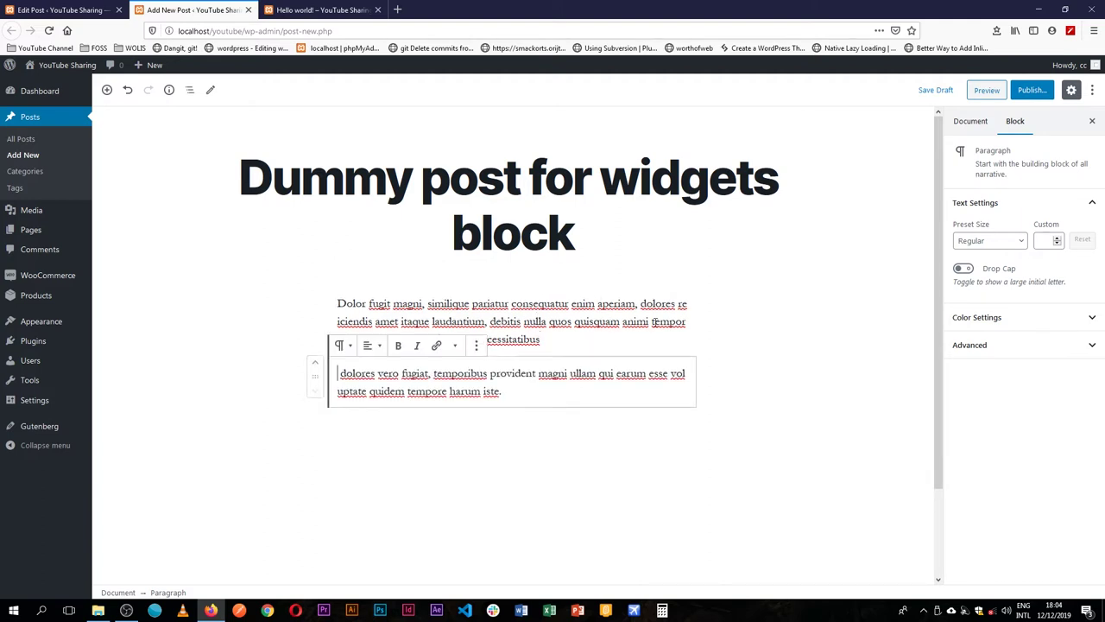
{"action": "left_click", "coordinate": [1032, 90]}
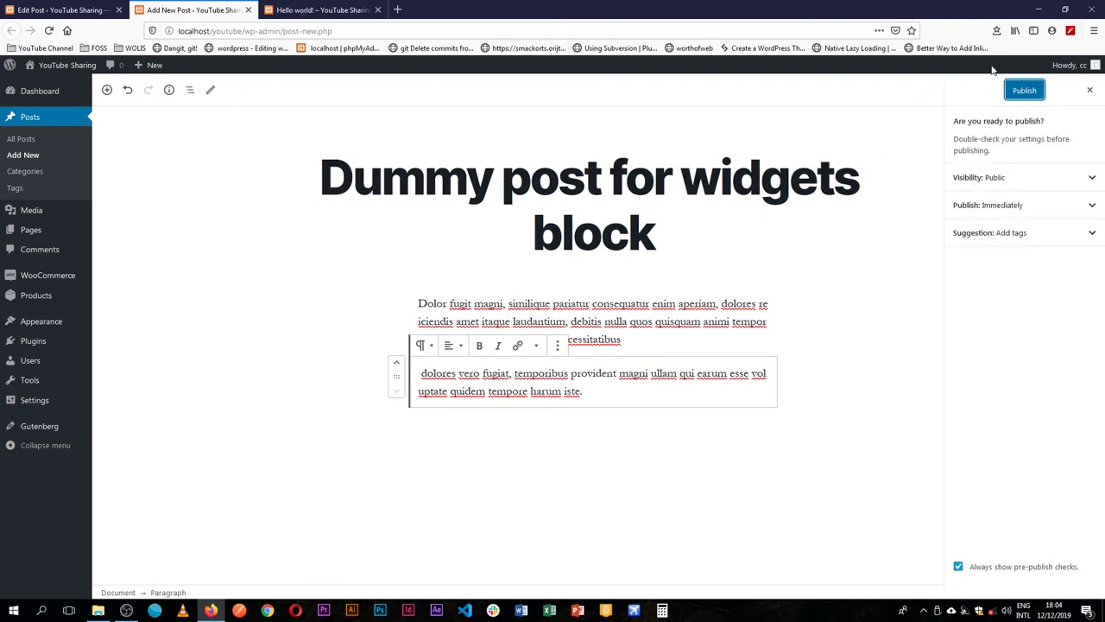
{"action": "left_click", "coordinate": [1024, 92]}
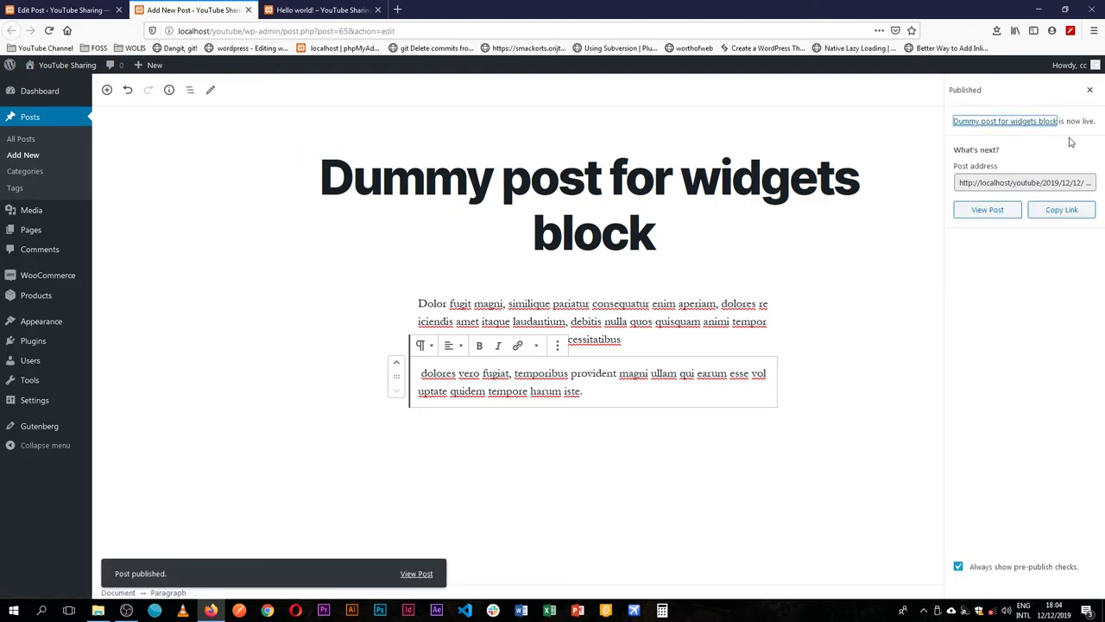
{"action": "left_click", "coordinate": [1089, 91]}
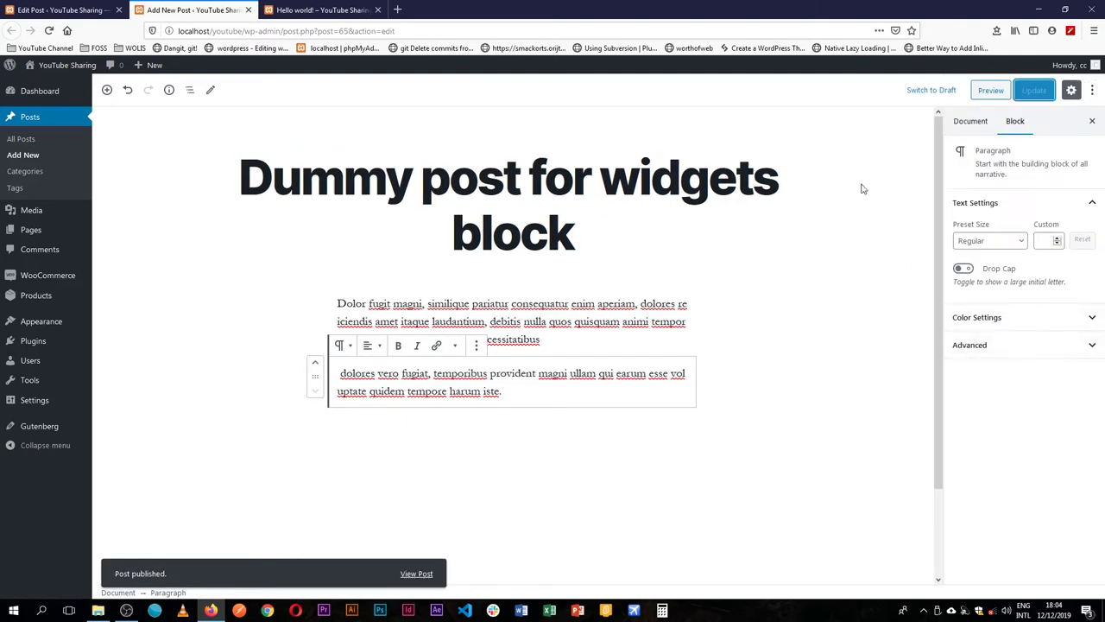
Create a category named Widgets for the post, remove it from Uncategorized, and update the post
{"action": "left_click", "coordinate": [805, 173]}
{"action": "left_click", "coordinate": [1023, 278]}
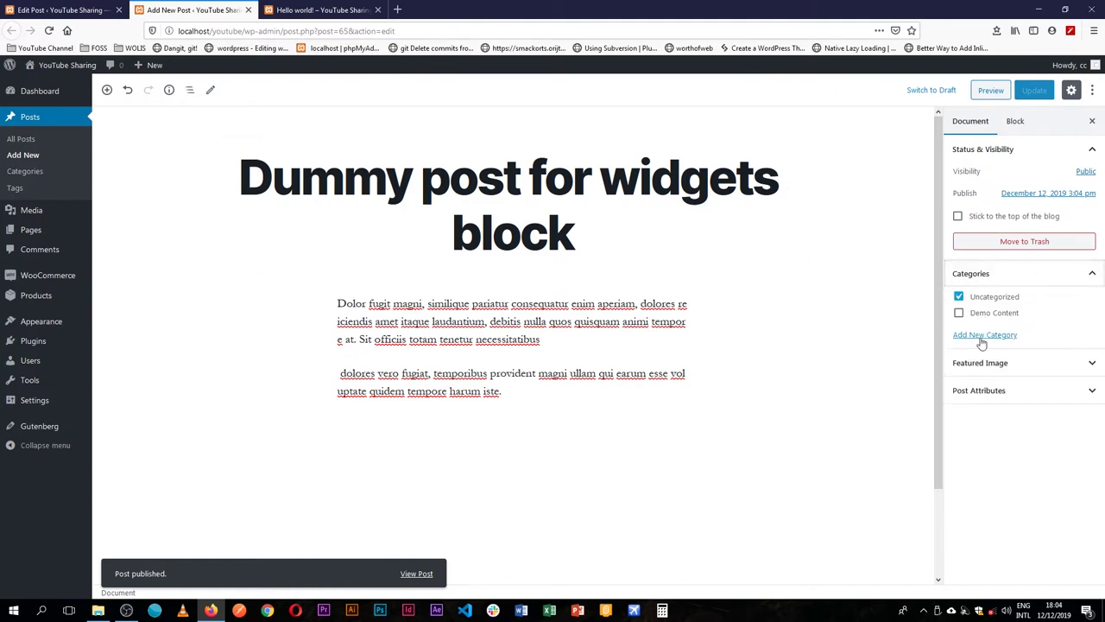
{"action": "left_click", "coordinate": [984, 334]}
{"action": "left_click", "coordinate": [989, 370]}
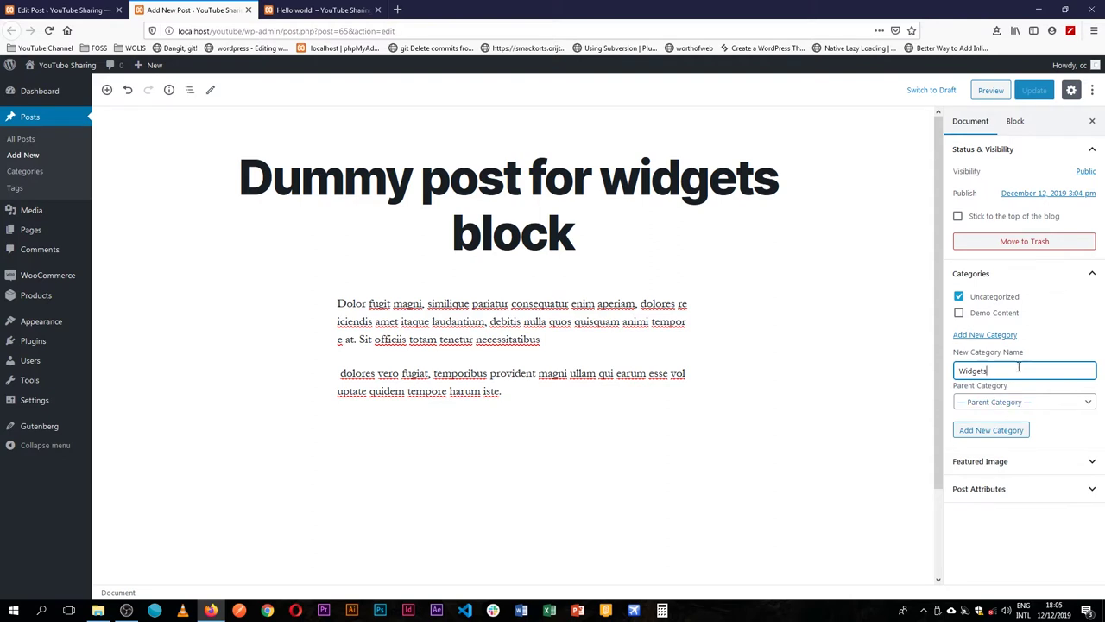
{"action": "key", "text": "Return"}
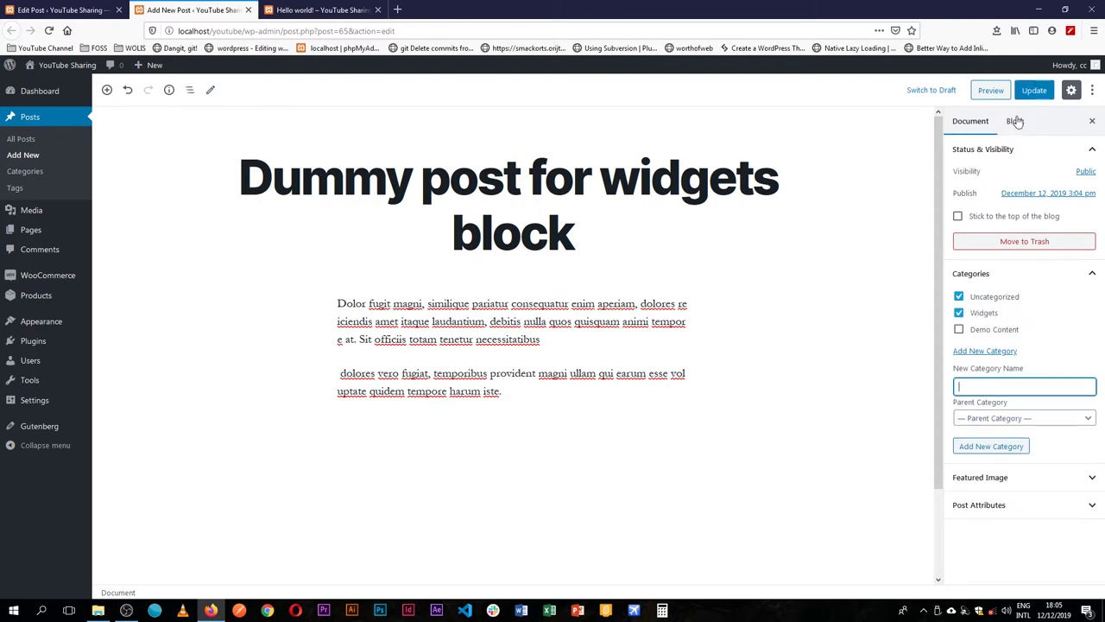
{"action": "left_click", "coordinate": [958, 296]}
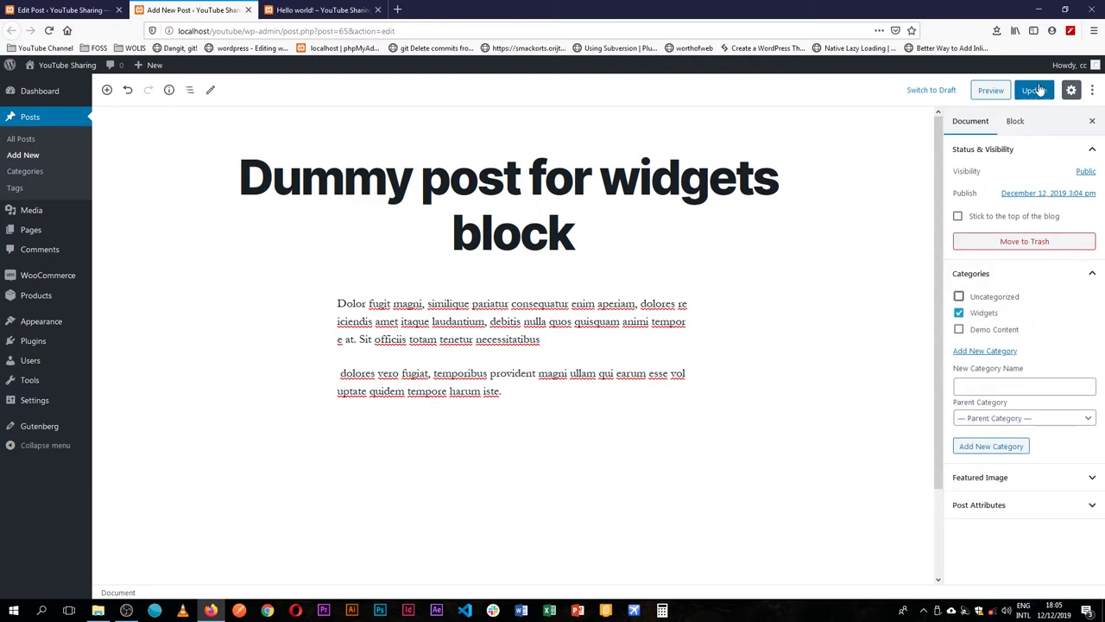
{"action": "left_click", "coordinate": [1035, 91]}
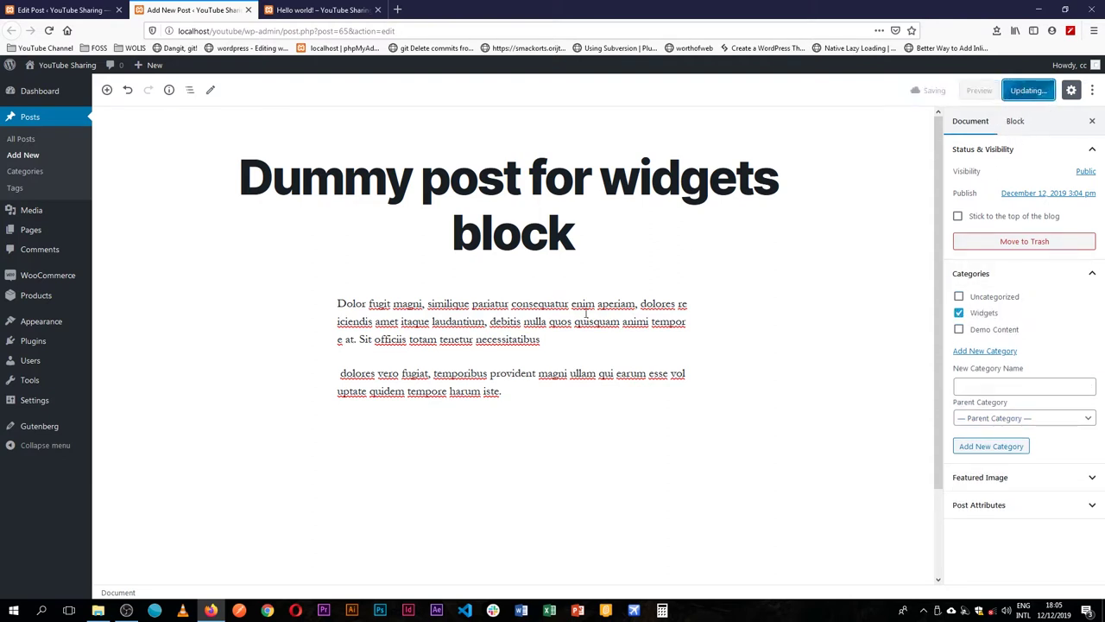
Return to the Hello world! post's editor and limit the Latest Posts block's excerpt to 40 words
{"action": "left_click", "coordinate": [63, 8]}
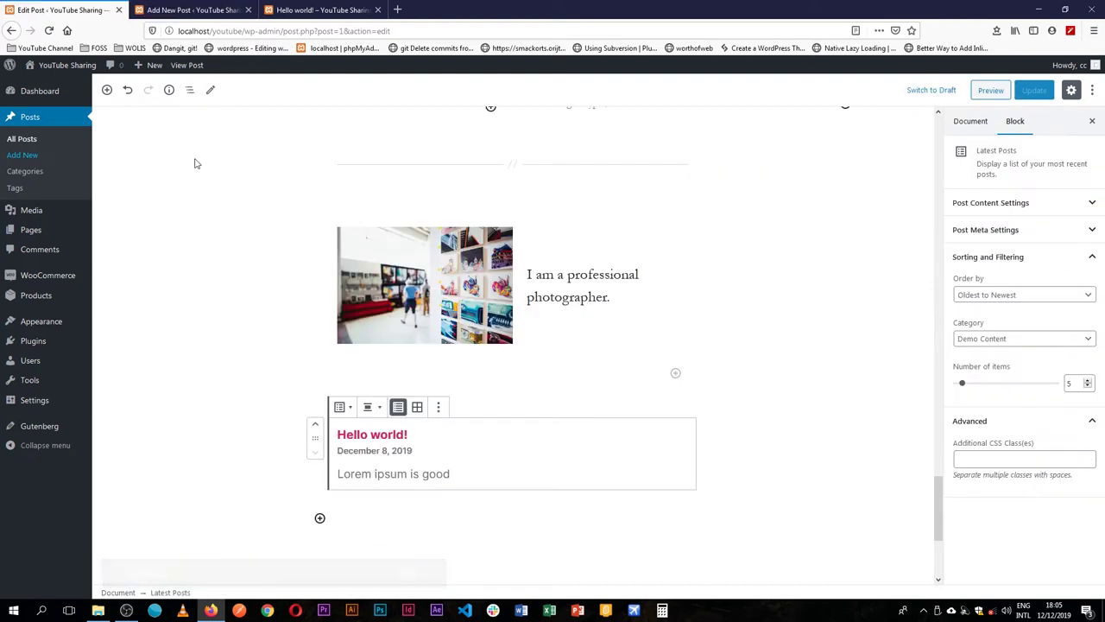
{"action": "left_click", "coordinate": [345, 436]}
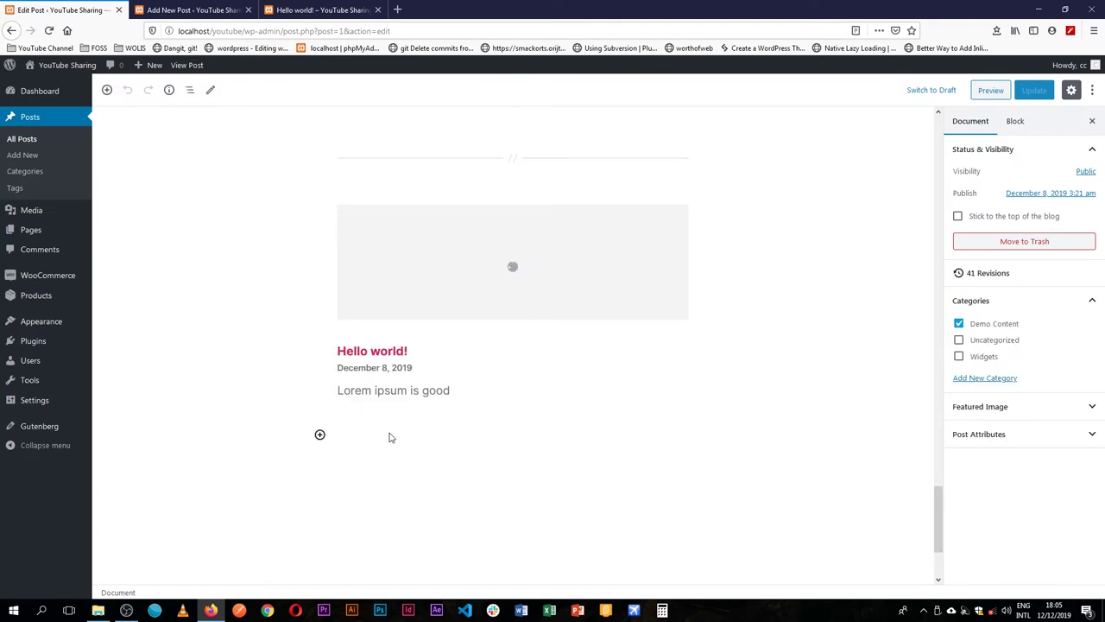
{"action": "left_click", "coordinate": [437, 442]}
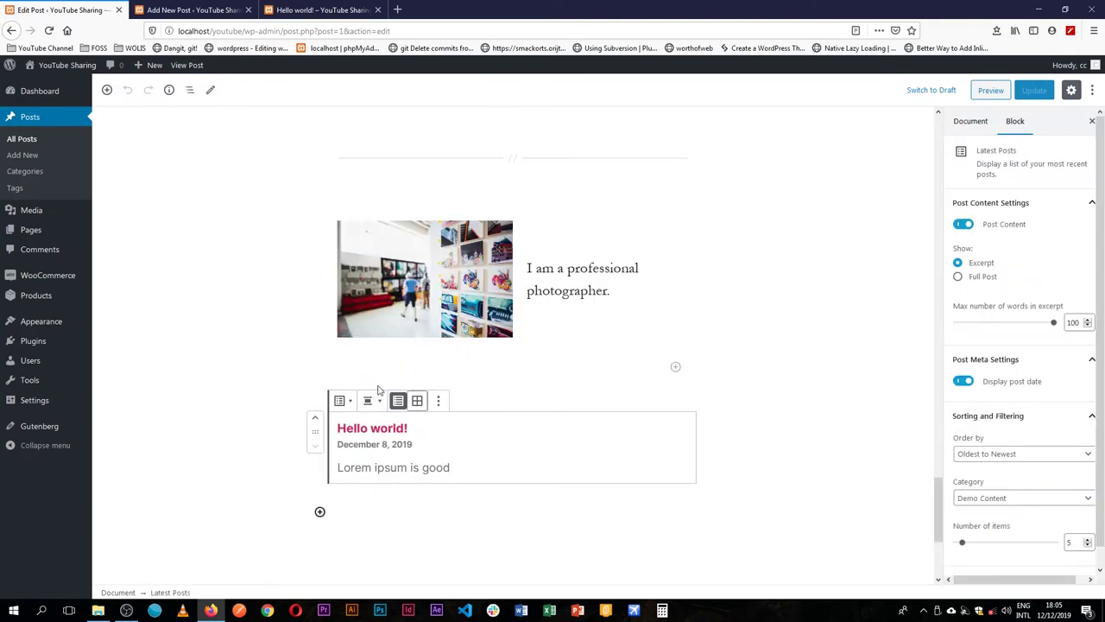
{"action": "left_click_drag", "start_coordinate": [1054, 322], "coordinate": [992, 324]}
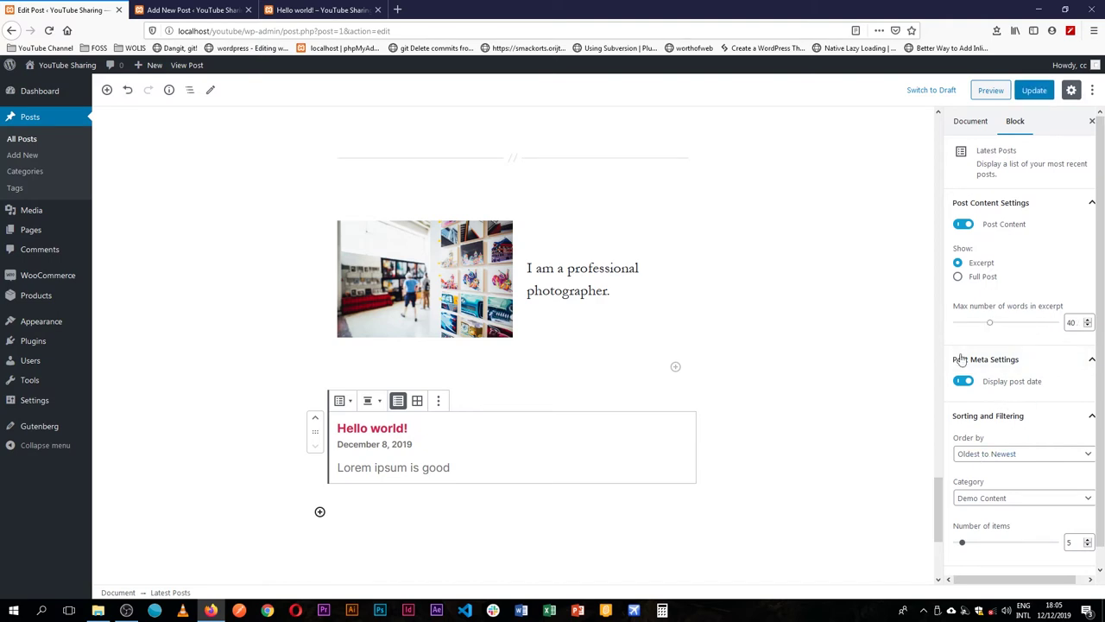
Try showing full posts in the Latest Posts block, switch back to the excerpt, and update the post
{"action": "left_click", "coordinate": [957, 276]}
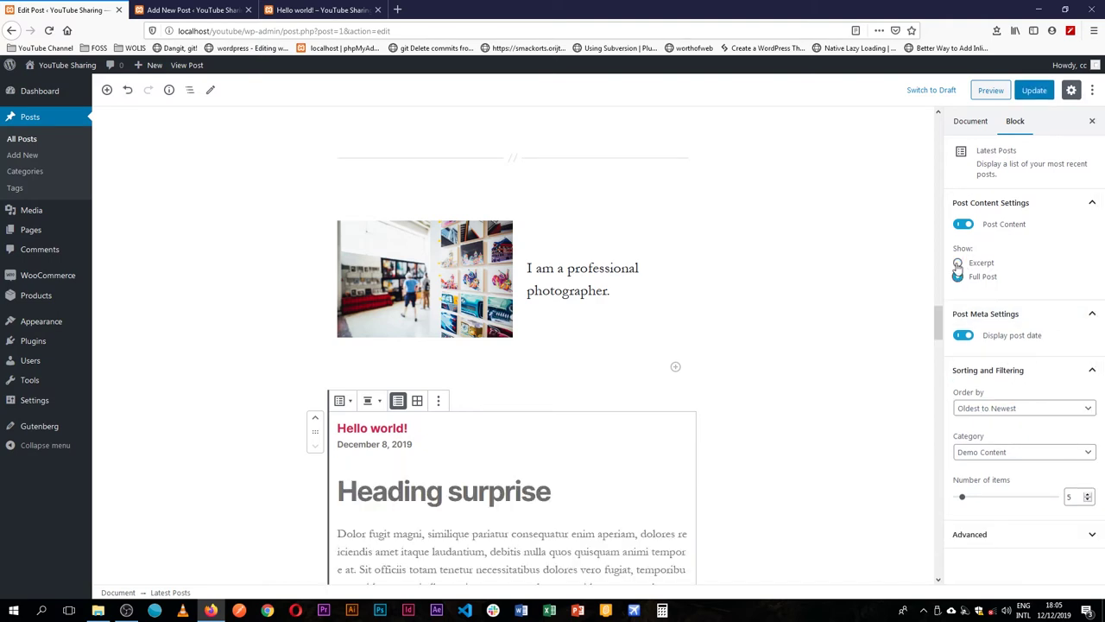
{"action": "left_click", "coordinate": [958, 263]}
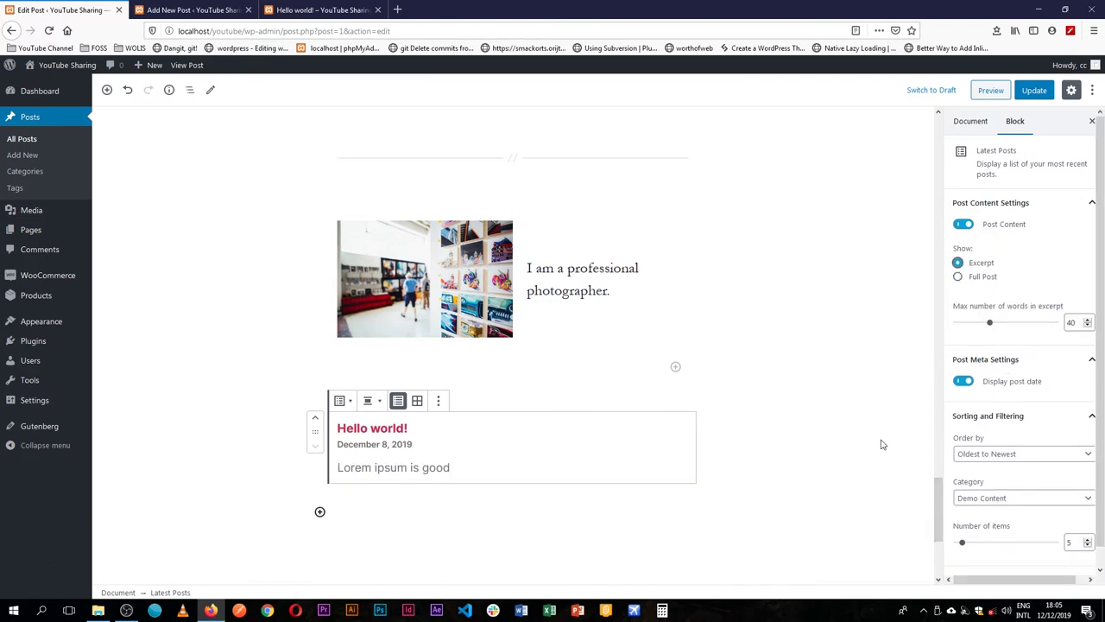
{"action": "scroll", "coordinate": [1020, 504], "scroll_direction": "down", "scroll_amount": 1}
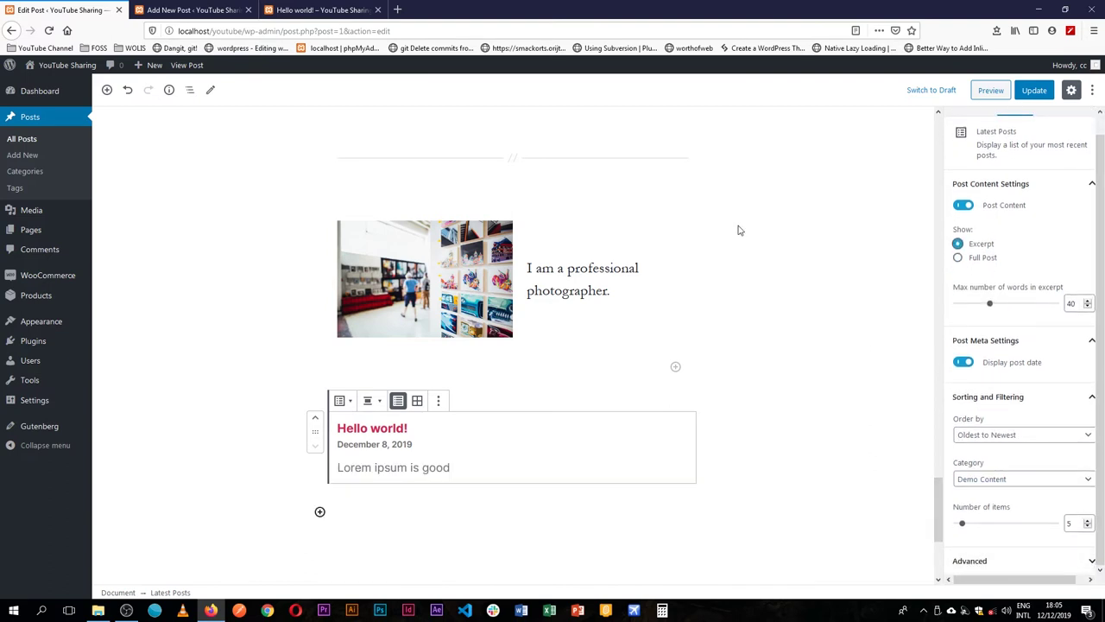
{"action": "left_click", "coordinate": [1034, 90]}
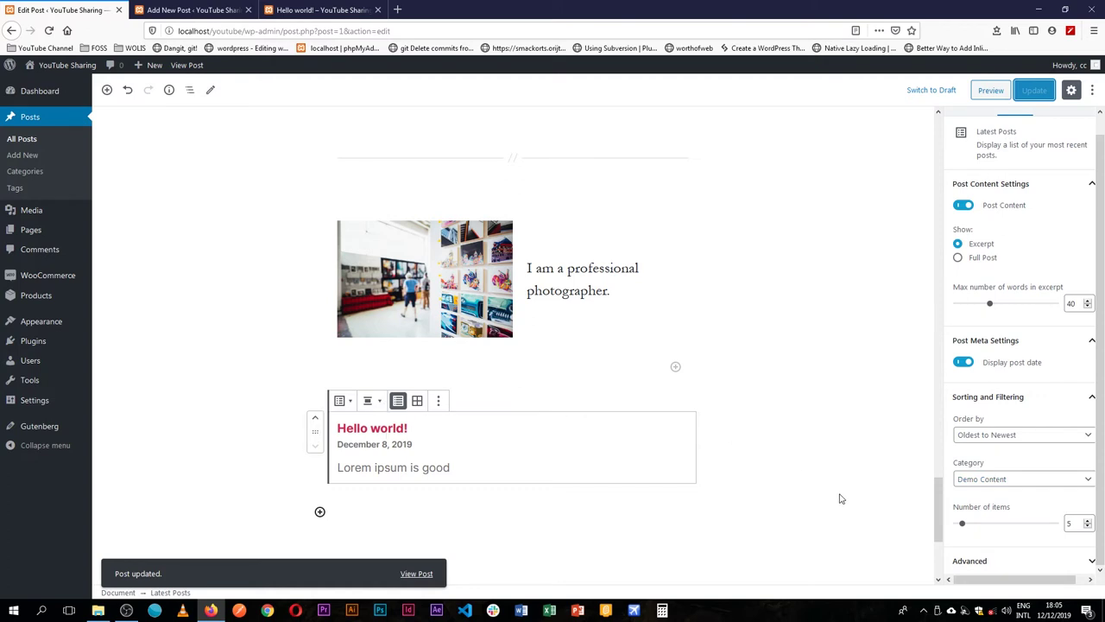
Set the Latest Posts block to include all categories and order the posts from newest to oldest
{"action": "left_click", "coordinate": [971, 480]}
{"action": "left_click", "coordinate": [981, 494]}
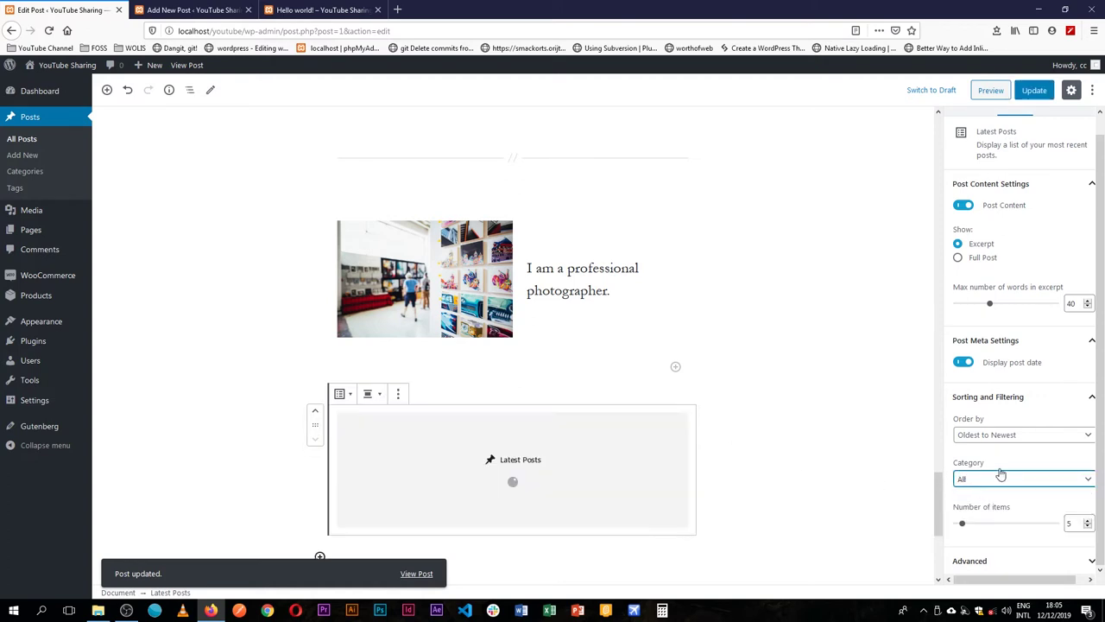
{"action": "scroll", "coordinate": [870, 414], "scroll_direction": "down", "scroll_amount": 4}
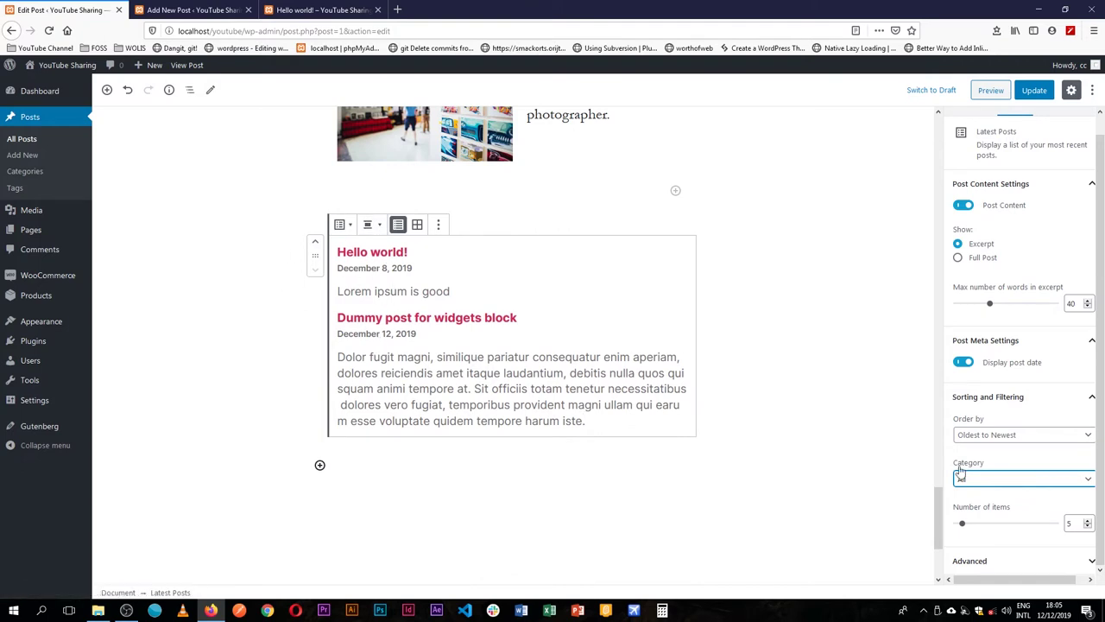
{"action": "left_click", "coordinate": [1006, 435]}
{"action": "left_click", "coordinate": [993, 447]}
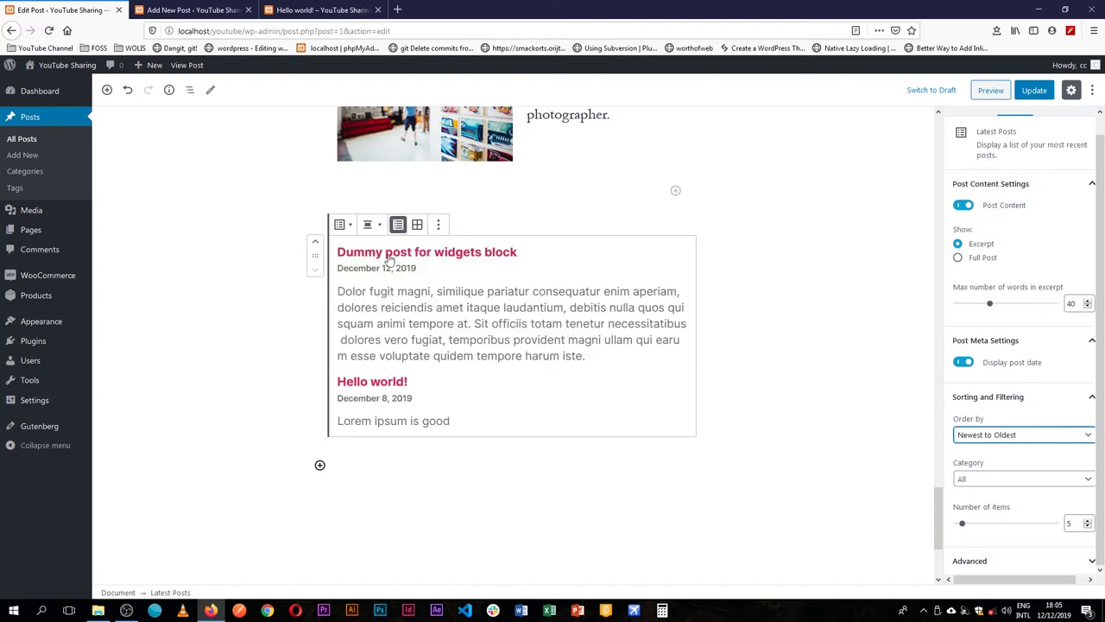
Hide the post content in the Latest Posts block while keeping the post date displayed, and update the post
{"action": "left_click", "coordinate": [963, 363]}
{"action": "left_click", "coordinate": [963, 362]}
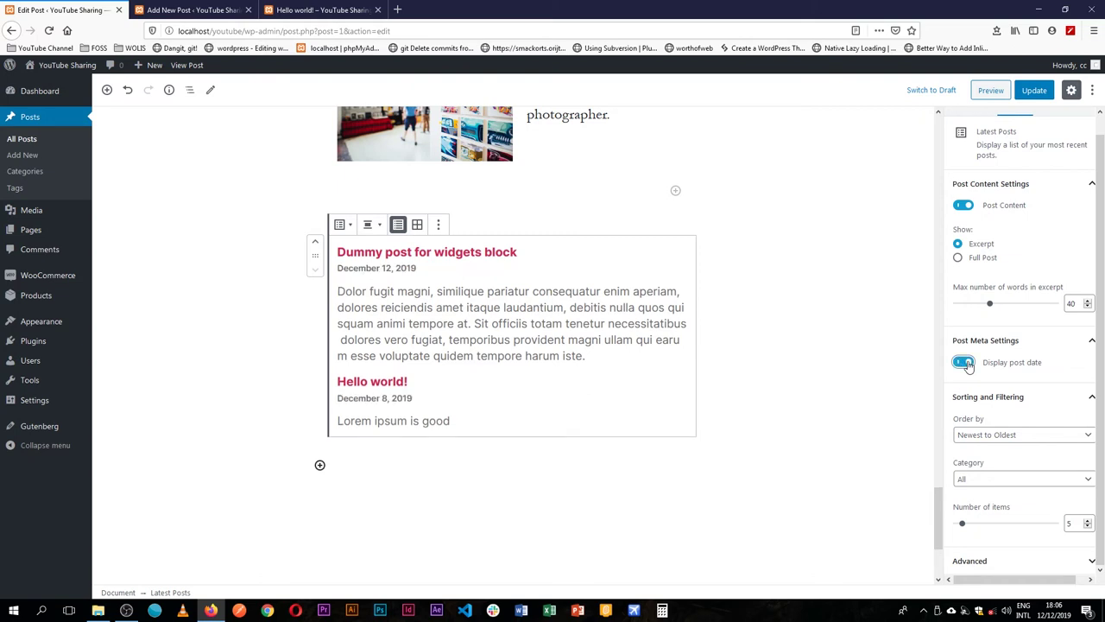
{"action": "left_click", "coordinate": [965, 207]}
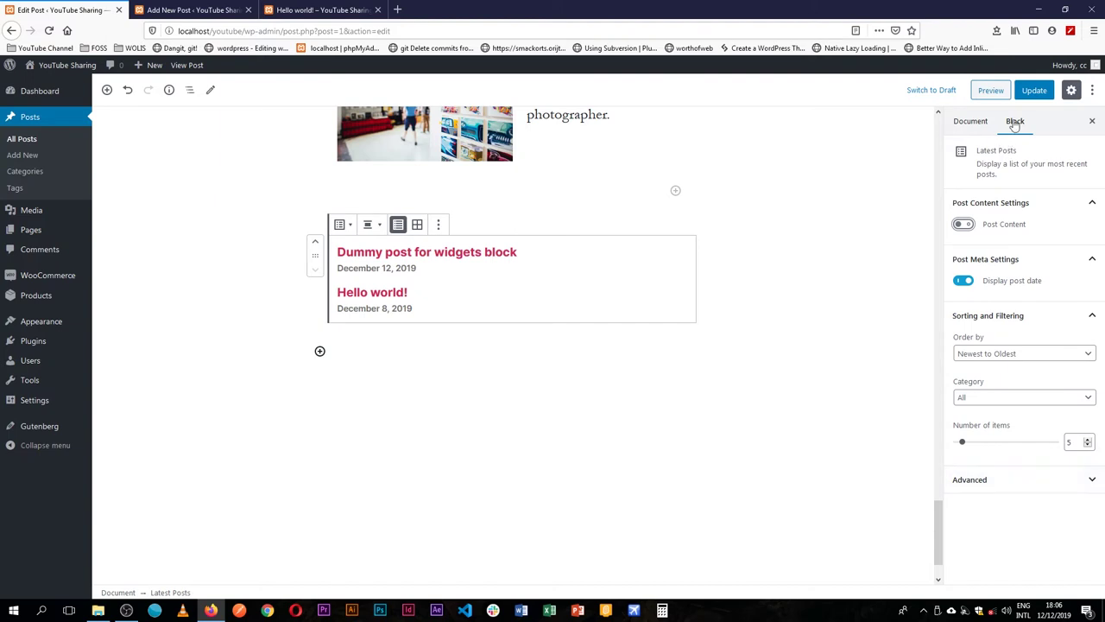
{"action": "left_click", "coordinate": [1033, 90]}
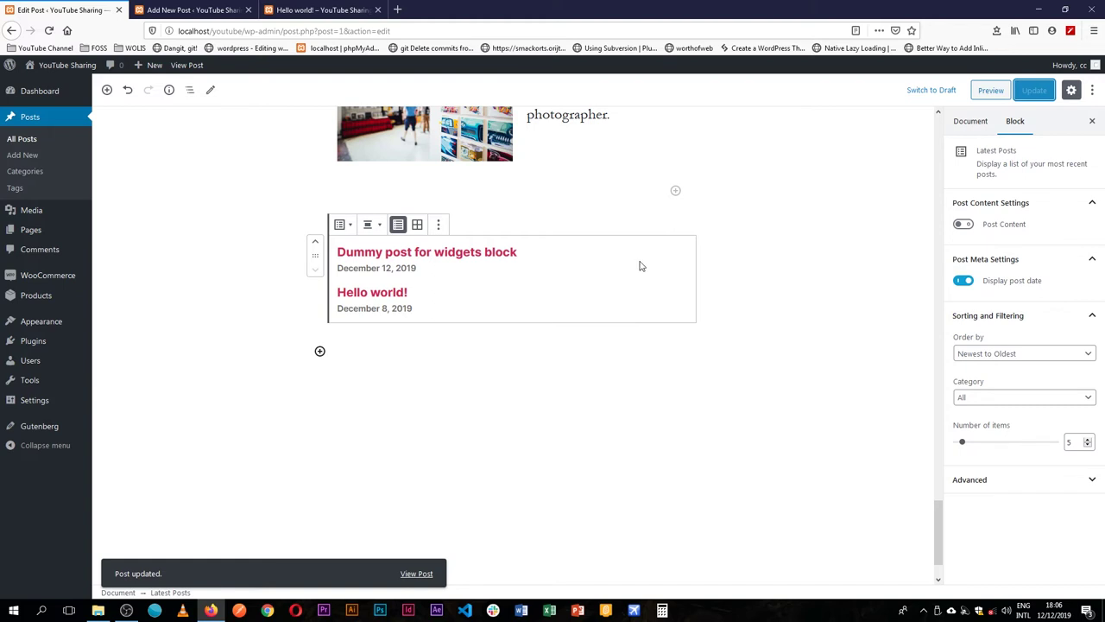
{"action": "left_click", "coordinate": [493, 382]}
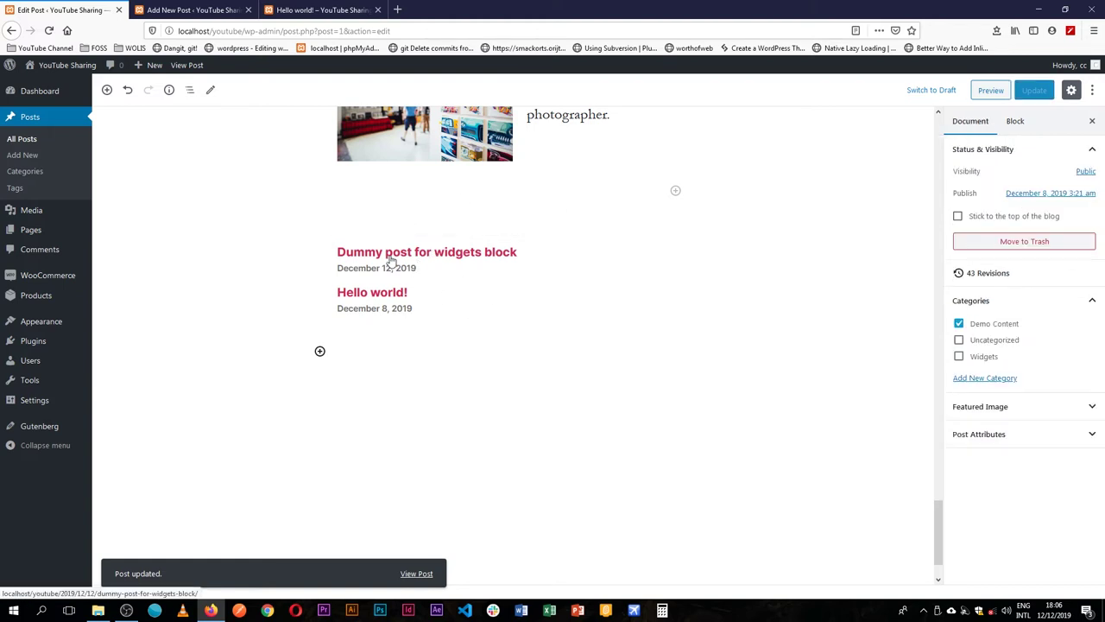
Reload the published Hello world! page and check the latest posts list below the photographer image
{"action": "left_click", "coordinate": [339, 9]}
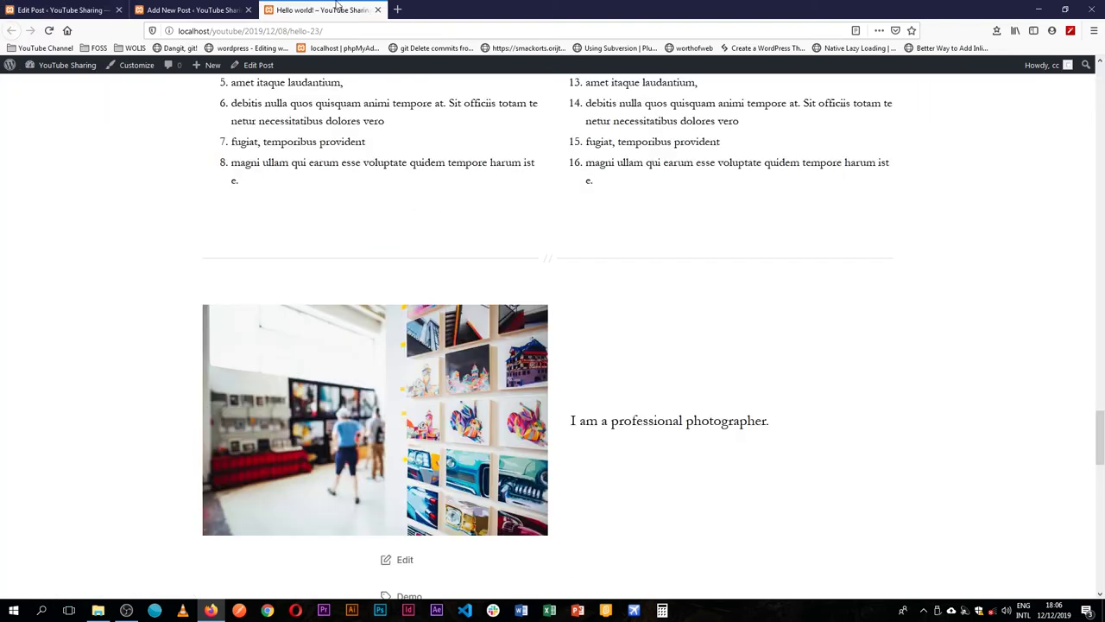
{"action": "key", "text": "F5"}
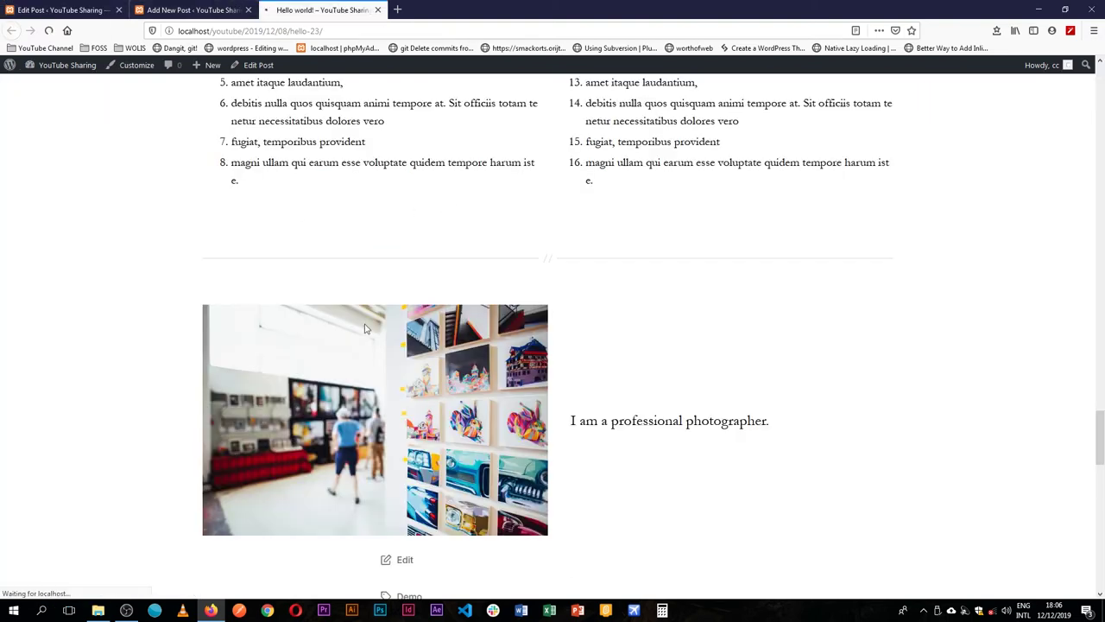
{"action": "scroll", "coordinate": [698, 345], "scroll_direction": "down", "scroll_amount": 3}
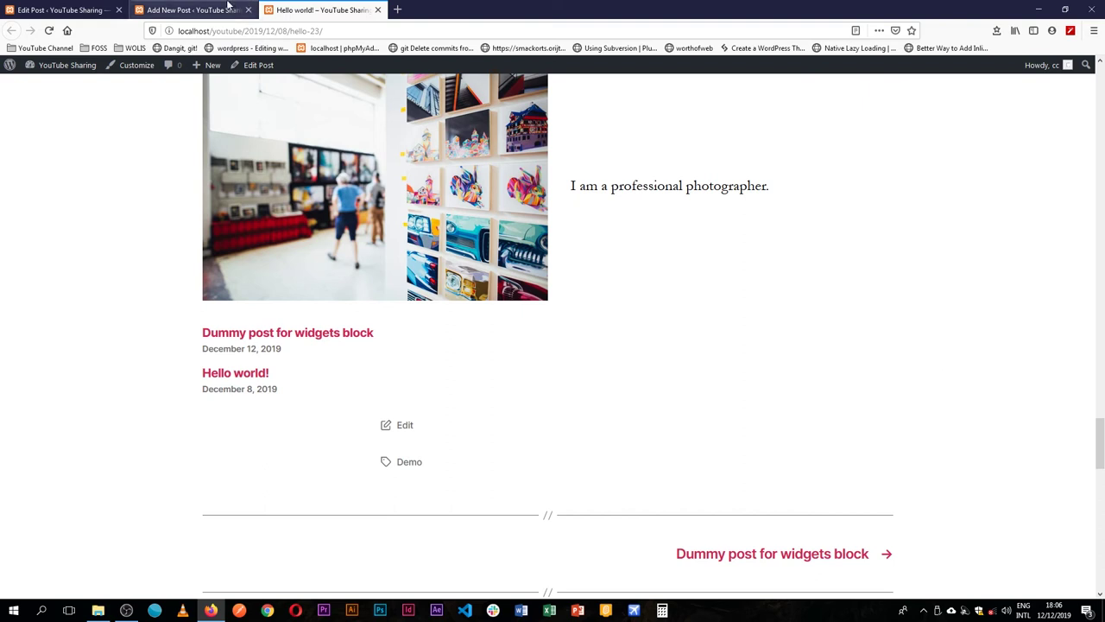
Return to the Hello world! post editor and insert a Categories widget block below the Latest Posts block
{"action": "left_click", "coordinate": [101, 11]}
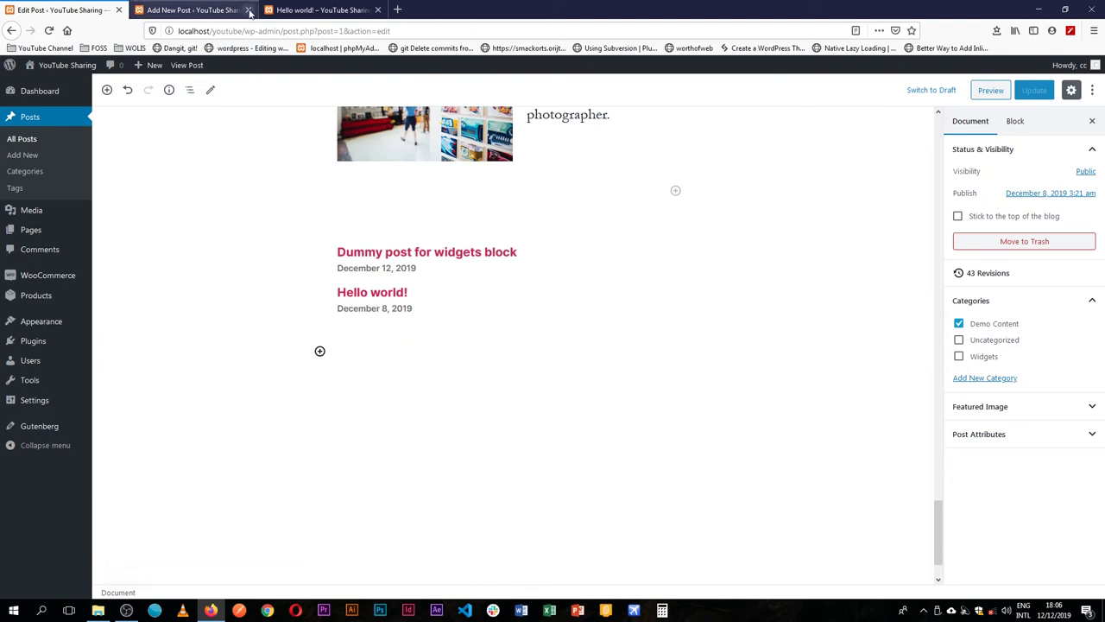
{"action": "left_click", "coordinate": [197, 11]}
{"action": "left_click", "coordinate": [60, 11]}
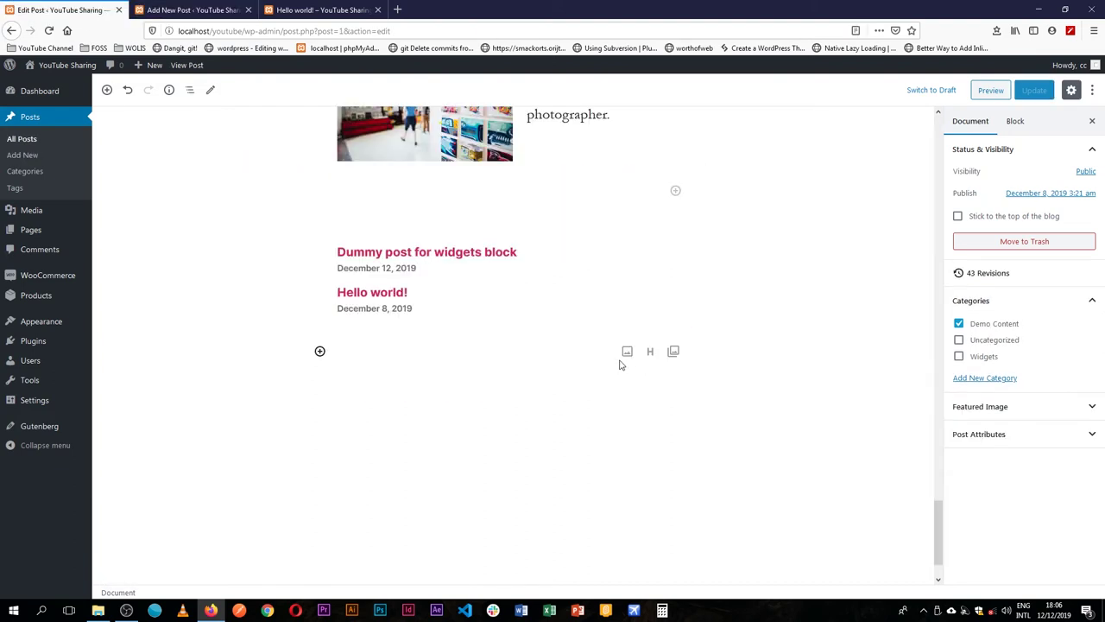
{"action": "left_click", "coordinate": [372, 350]}
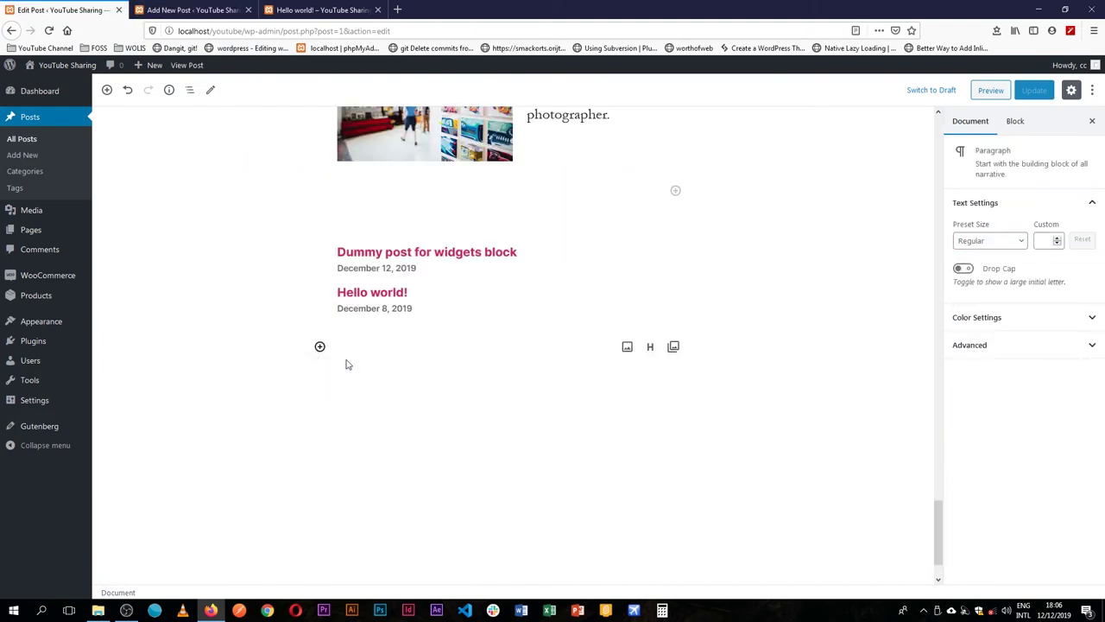
{"action": "left_click", "coordinate": [105, 93]}
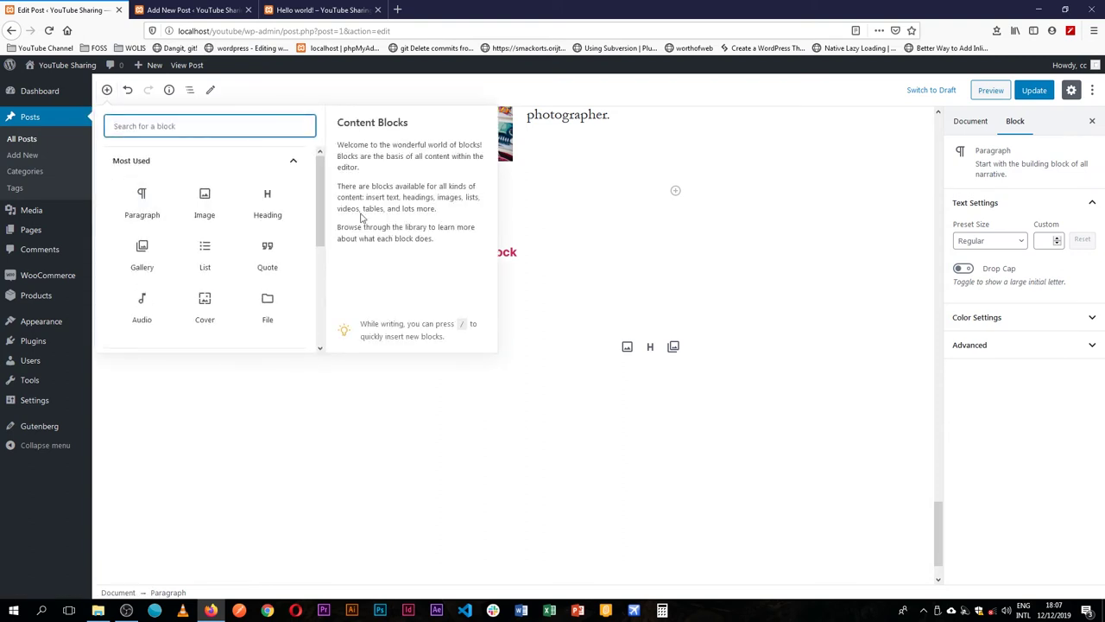
{"action": "left_click", "coordinate": [290, 162]}
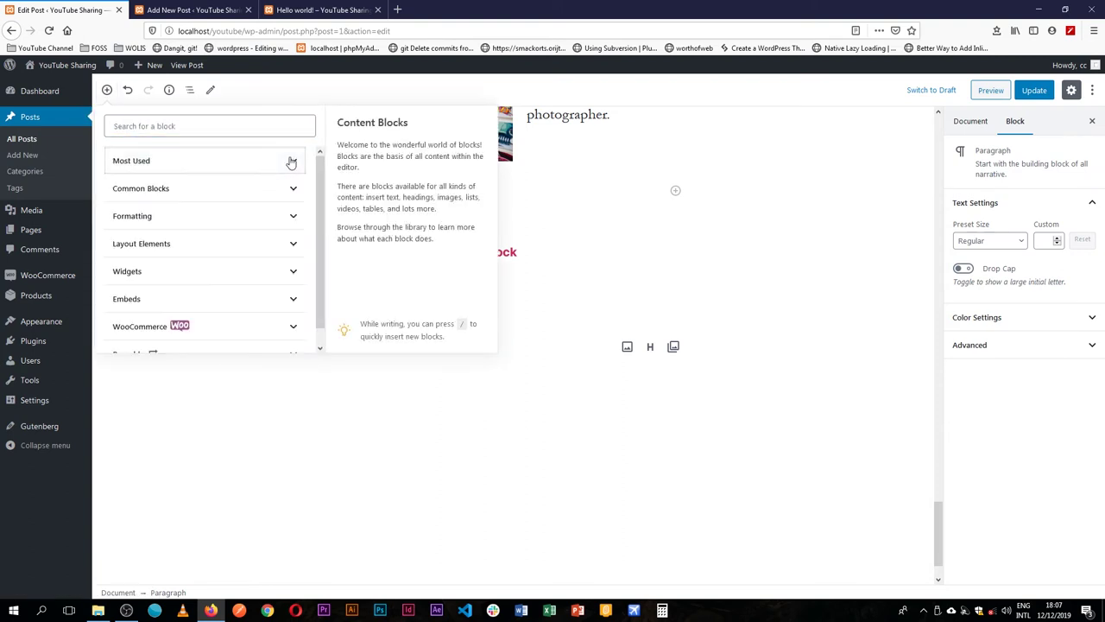
{"action": "left_click", "coordinate": [288, 273]}
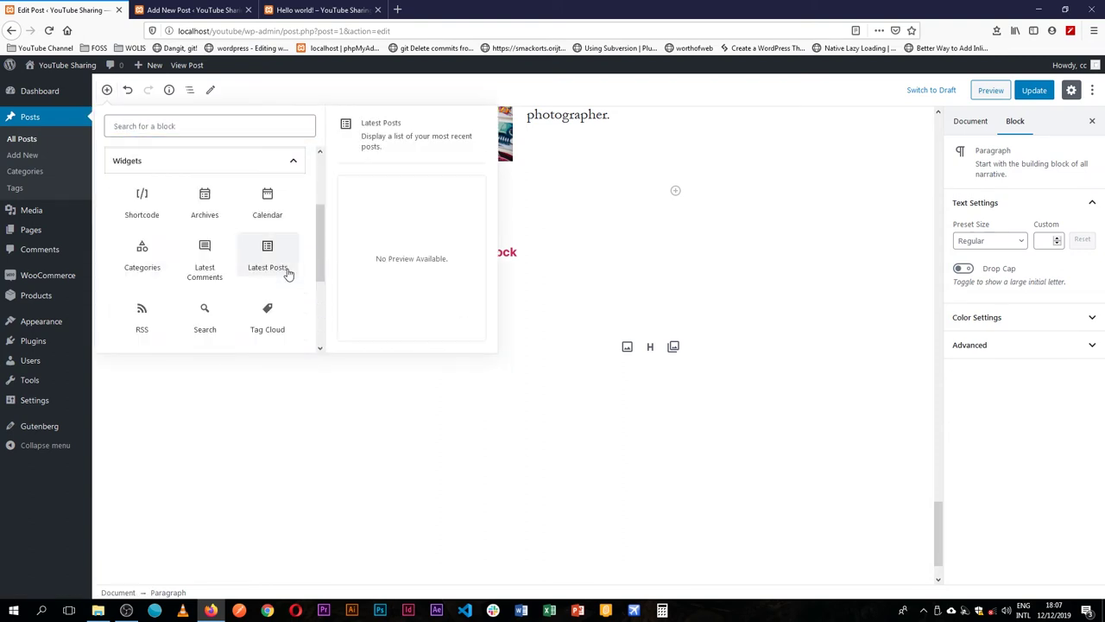
{"action": "left_click", "coordinate": [142, 253]}
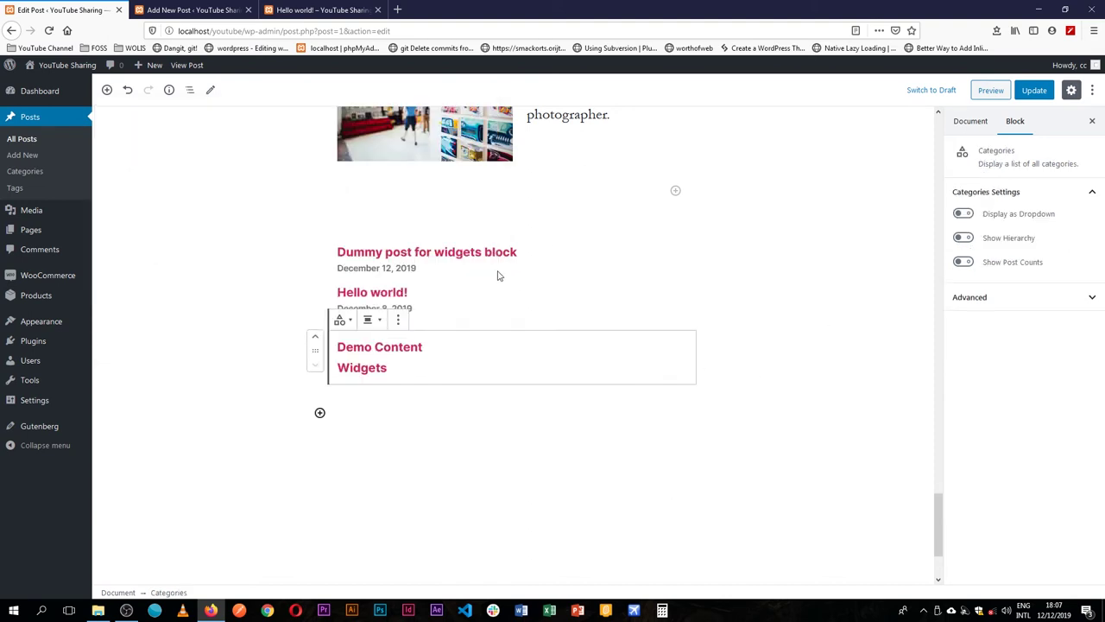
Enable Display as Dropdown, Show Hierarchy and Show Post Counts for the Categories block, and update the post
{"action": "left_click", "coordinate": [423, 259]}
{"action": "left_click", "coordinate": [247, 10]}
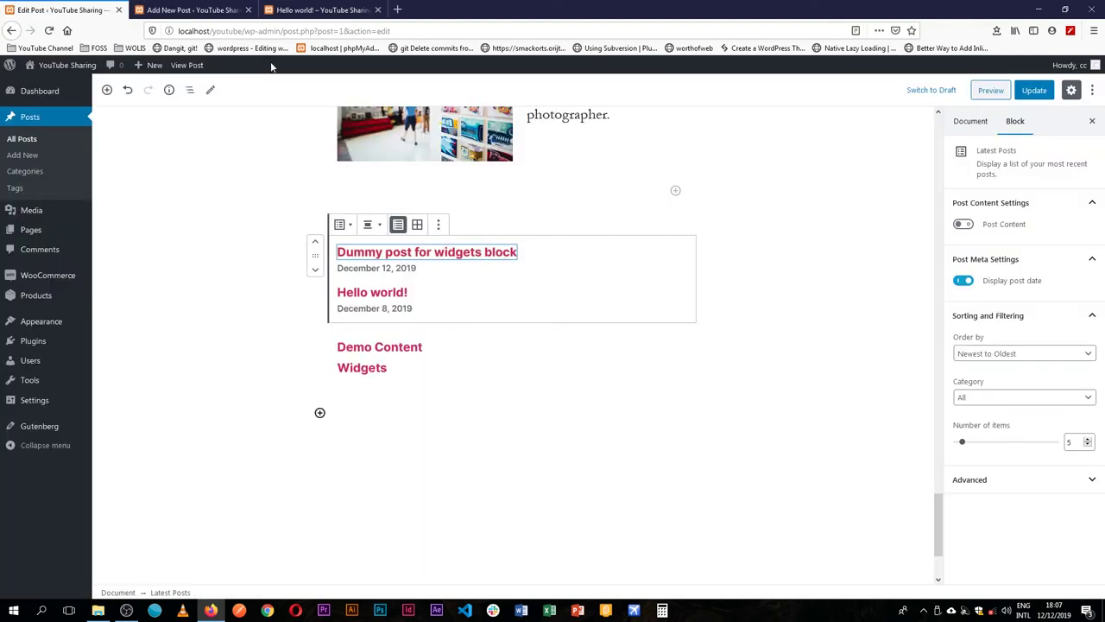
{"action": "left_click", "coordinate": [458, 370]}
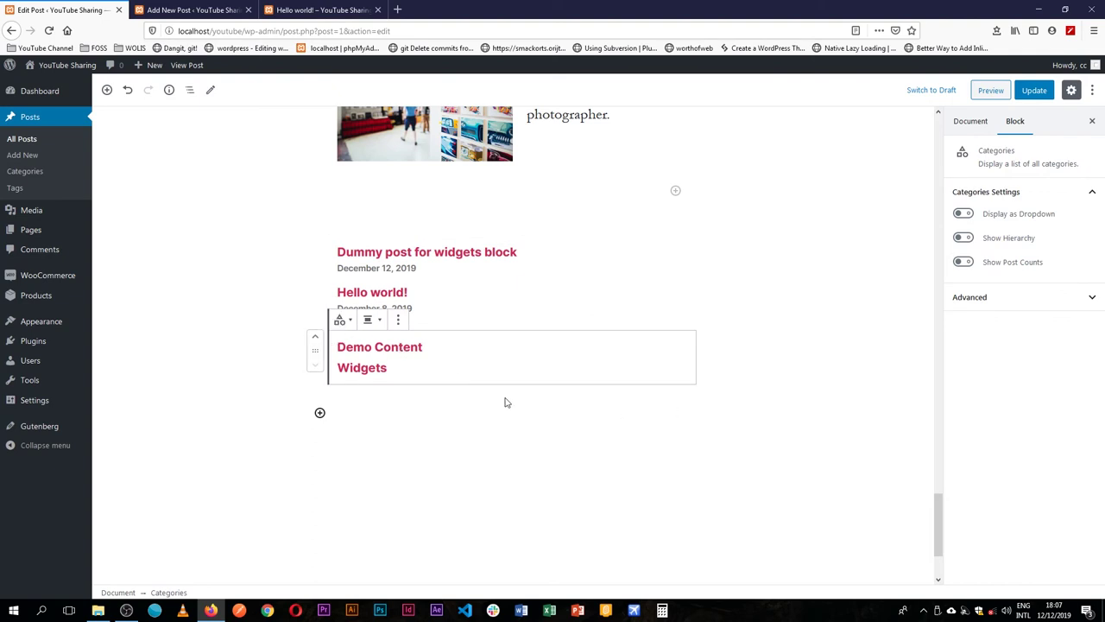
{"action": "left_click", "coordinate": [964, 214]}
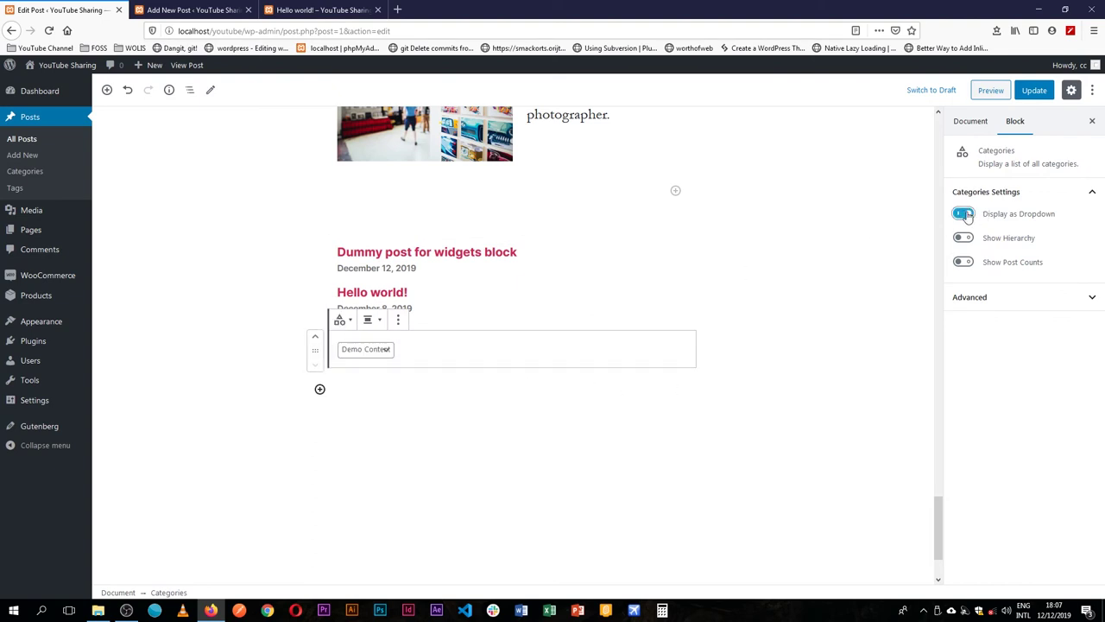
{"action": "left_click", "coordinate": [965, 239]}
{"action": "left_click", "coordinate": [964, 261]}
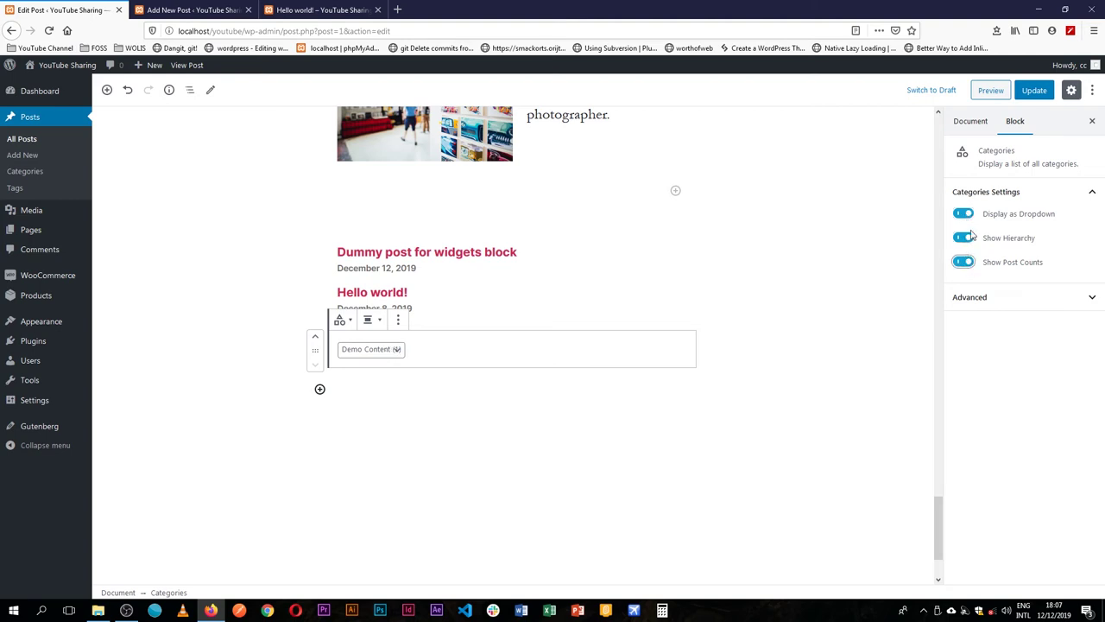
{"action": "left_click", "coordinate": [1029, 91]}
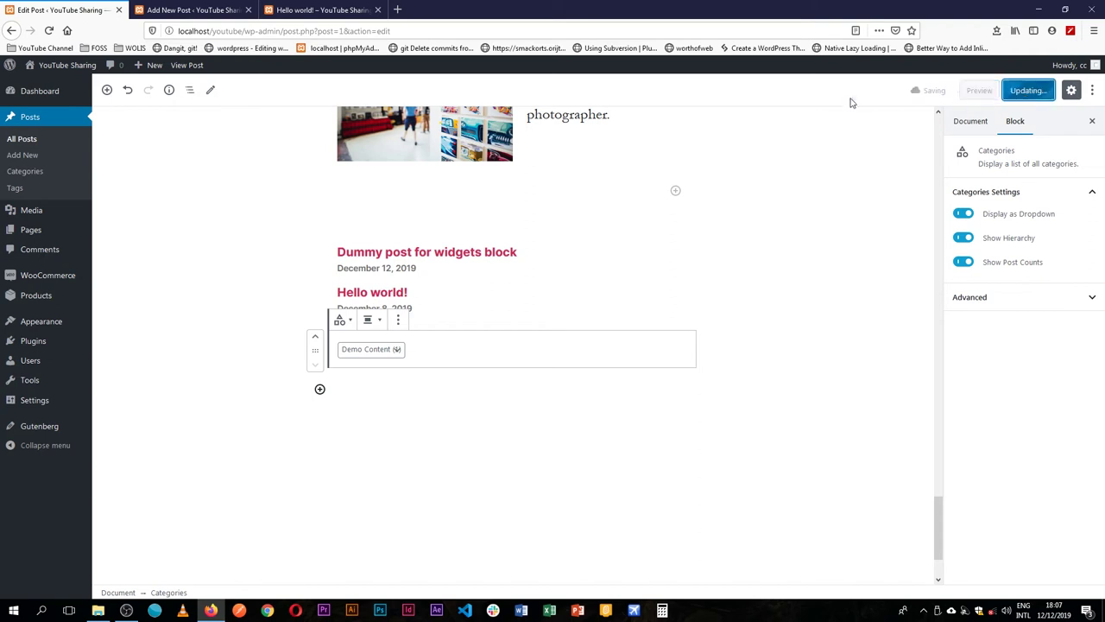
Reload the published Hello world! page, test the category dropdown with Demo Content, inspect the archive address, and go back
{"action": "left_click", "coordinate": [290, 10]}
{"action": "key", "text": "F5"}
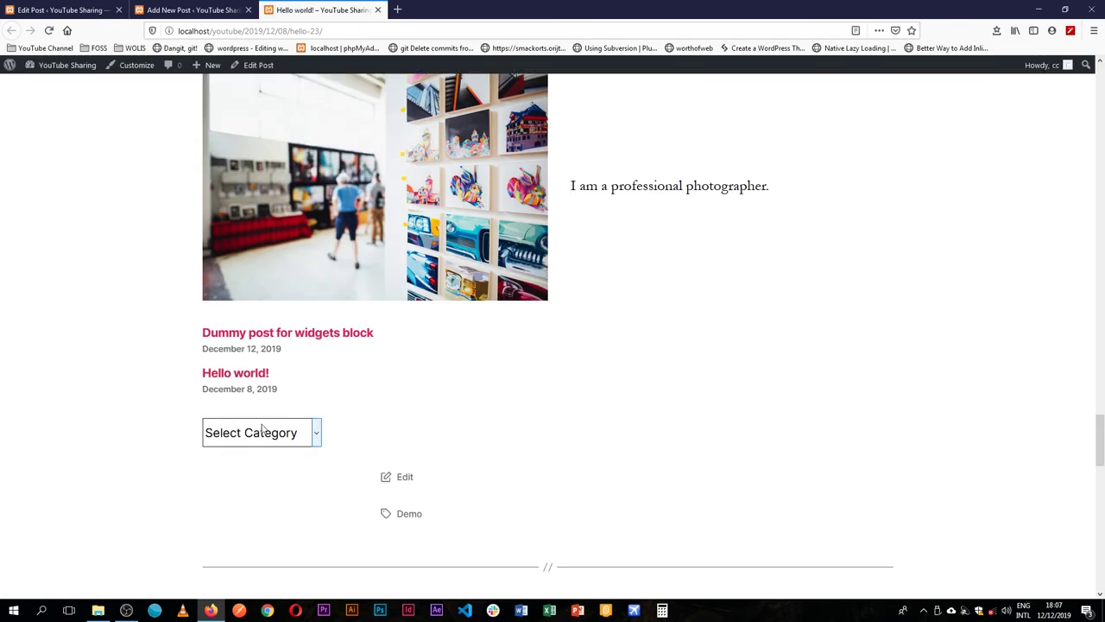
{"action": "left_click", "coordinate": [316, 432]}
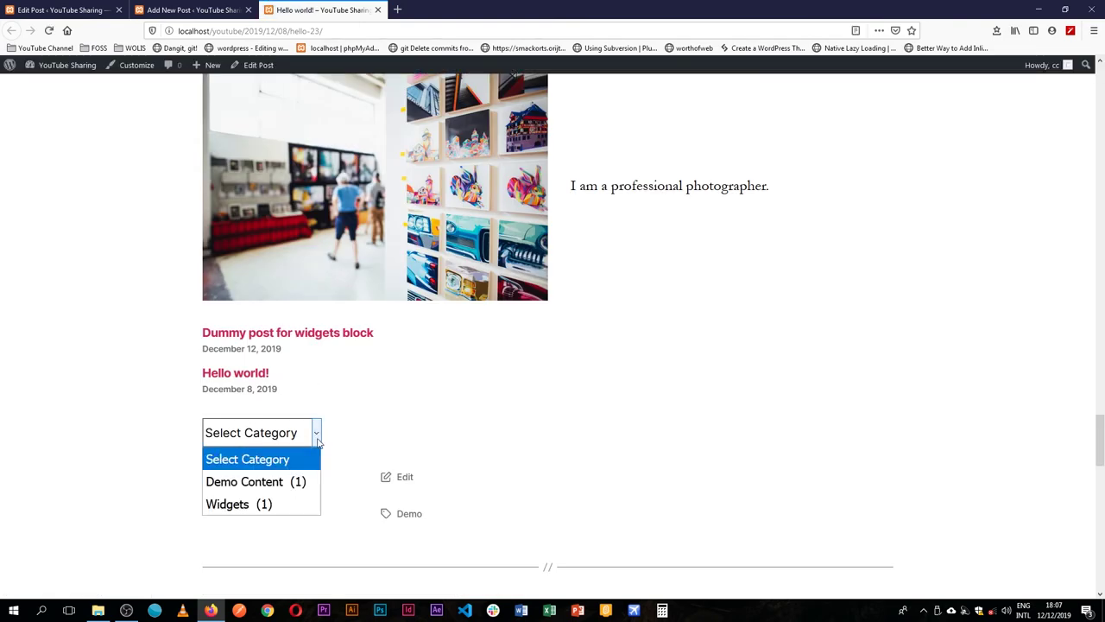
{"action": "left_click", "coordinate": [301, 484]}
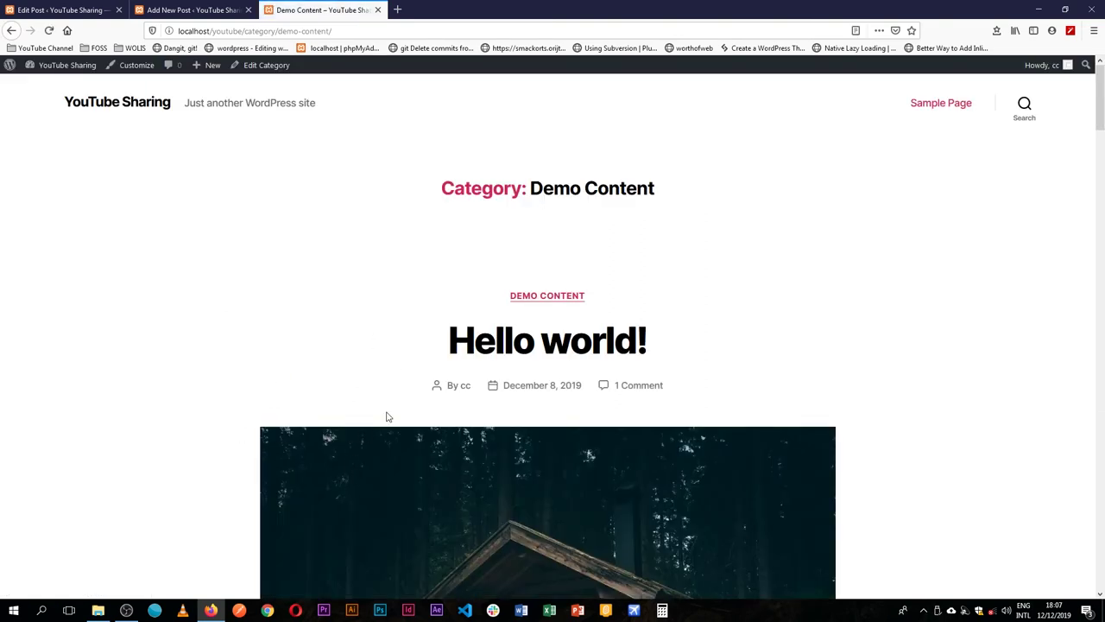
{"action": "double_click", "coordinate": [270, 31]}
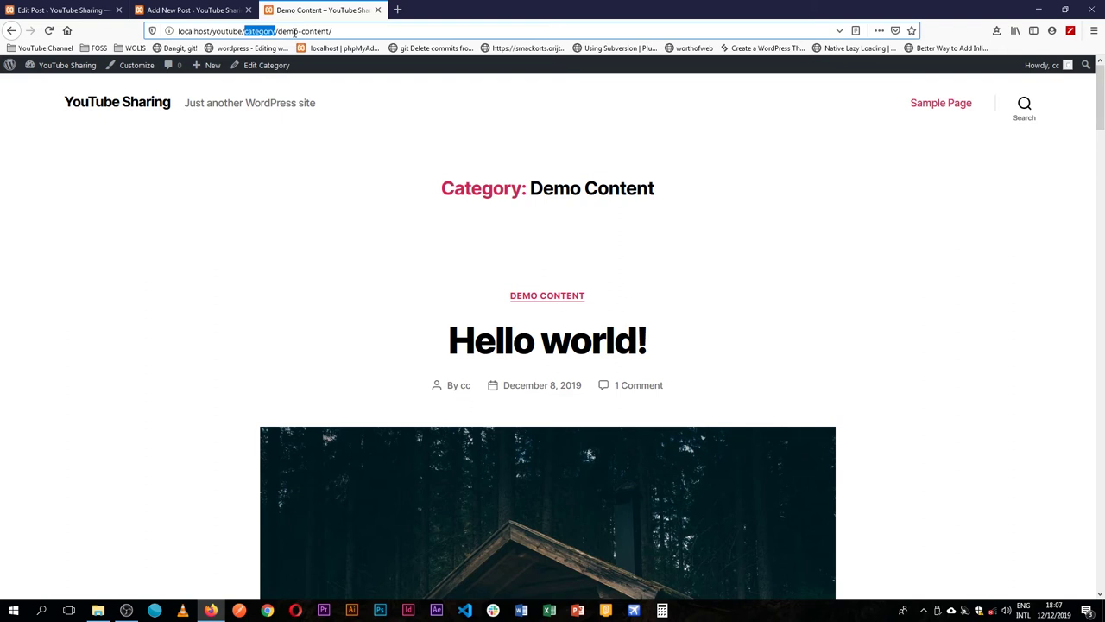
{"action": "double_click", "coordinate": [288, 31]}
{"action": "key", "text": "alt+Left"}
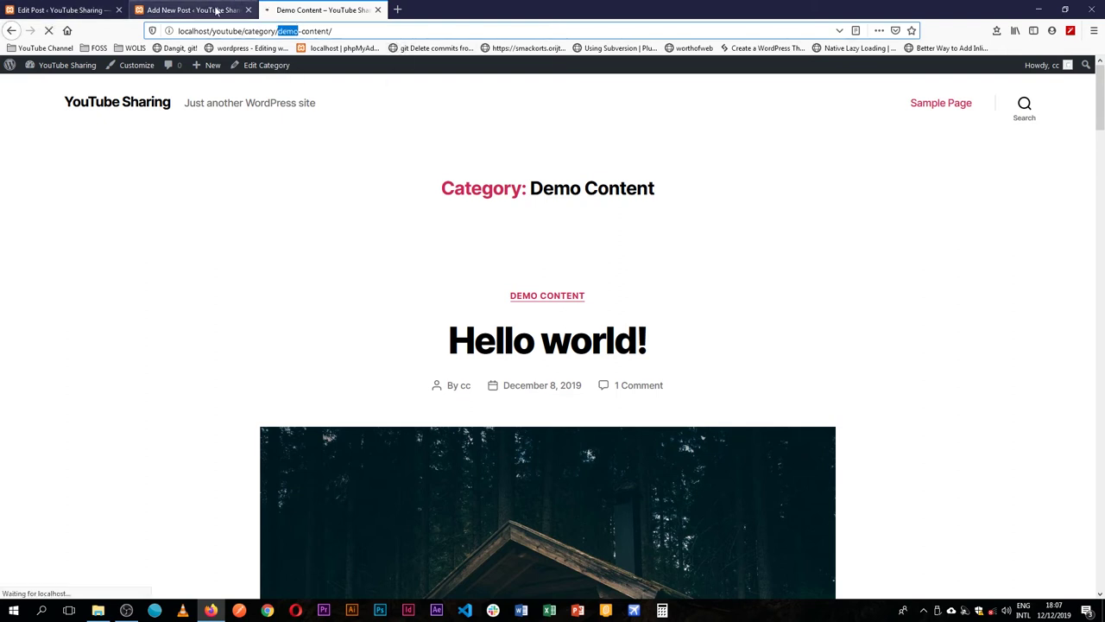
Turn off Display as Dropdown for the Categories block, update the post, and reload the published page
{"action": "left_click", "coordinate": [84, 8]}
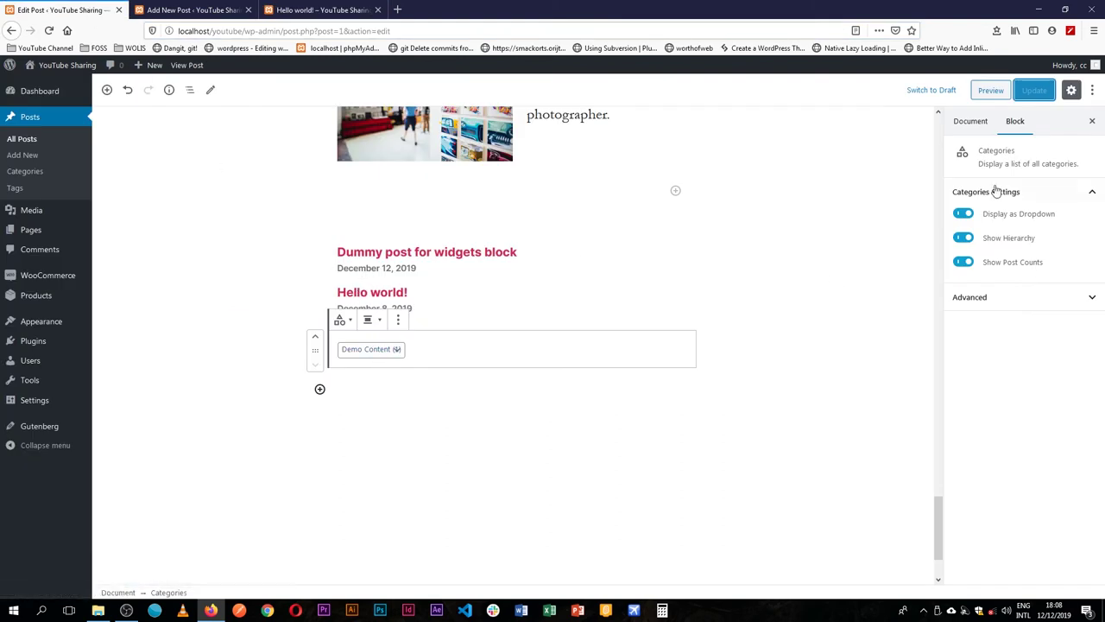
{"action": "left_click", "coordinate": [964, 214]}
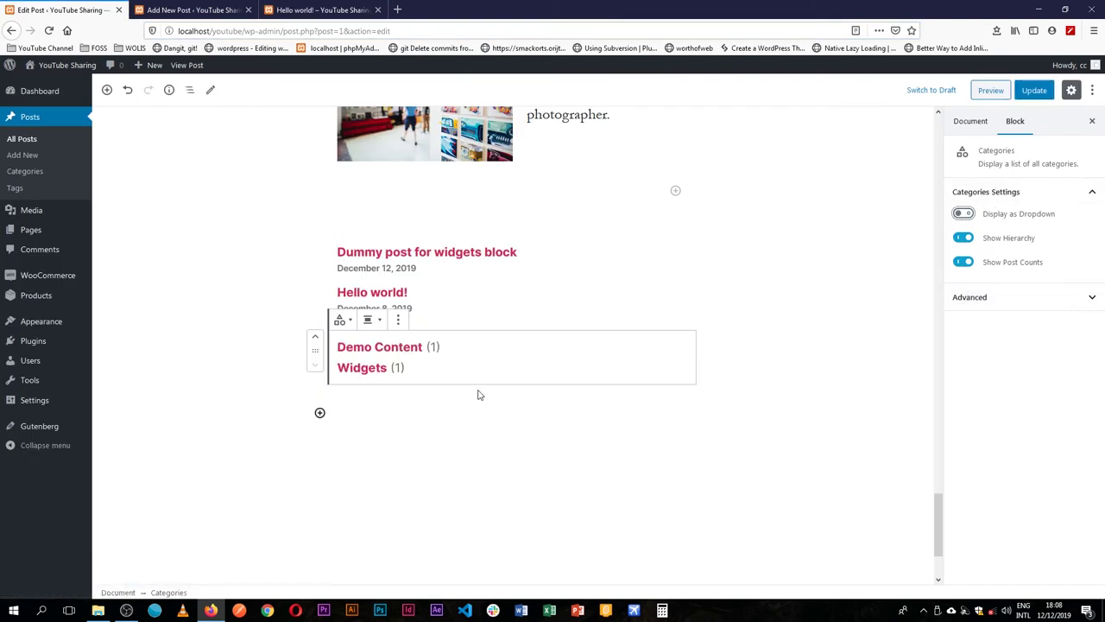
{"action": "left_click", "coordinate": [1034, 90]}
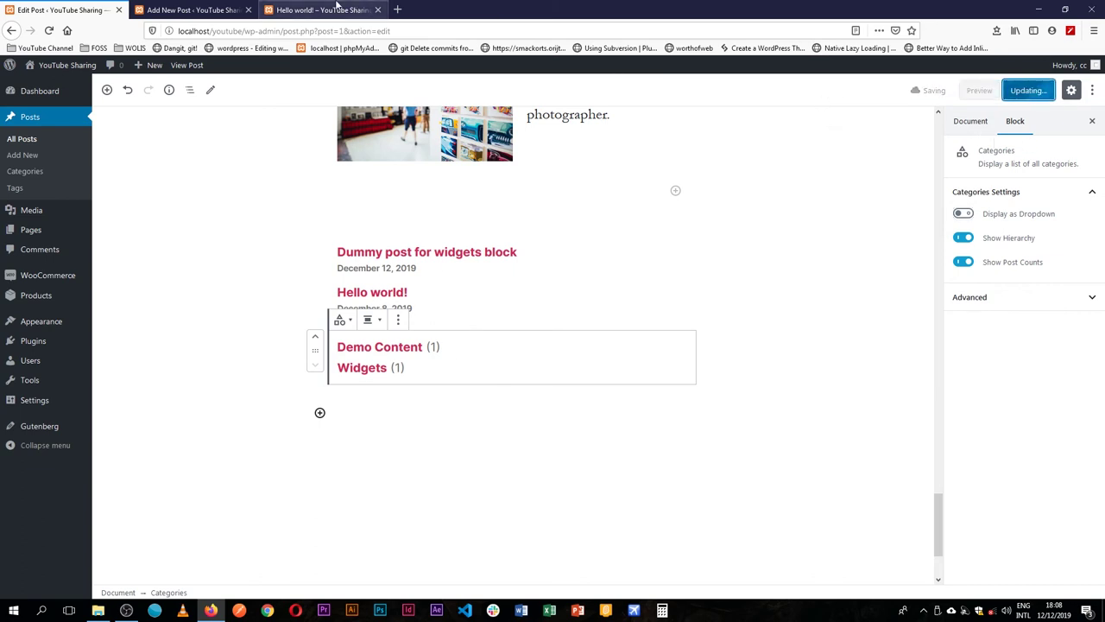
{"action": "left_click", "coordinate": [336, 8]}
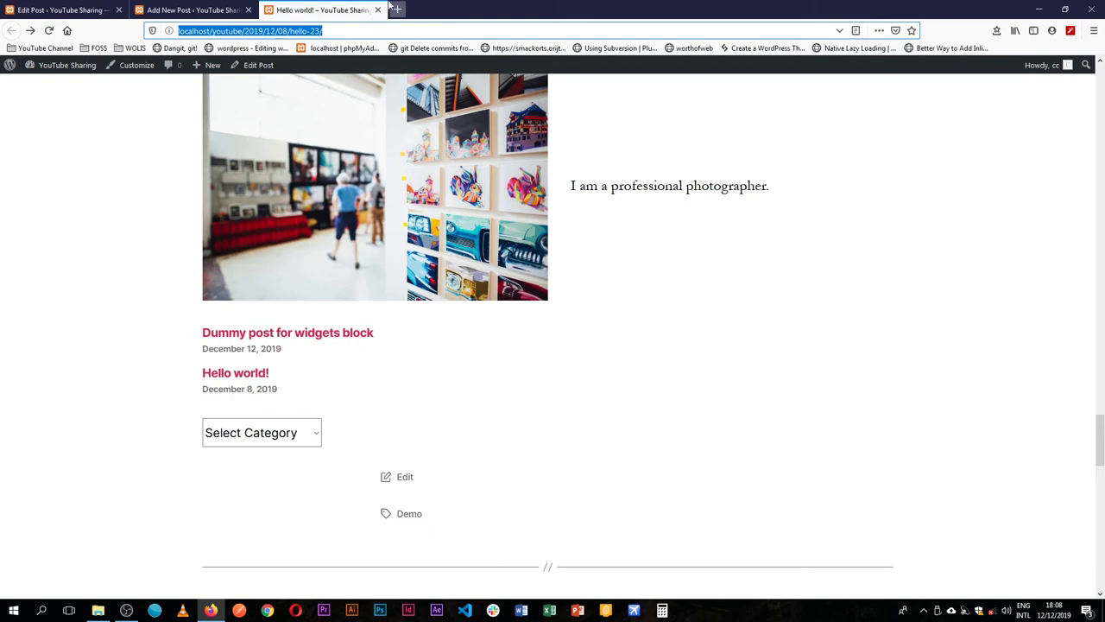
{"action": "left_click", "coordinate": [49, 30]}
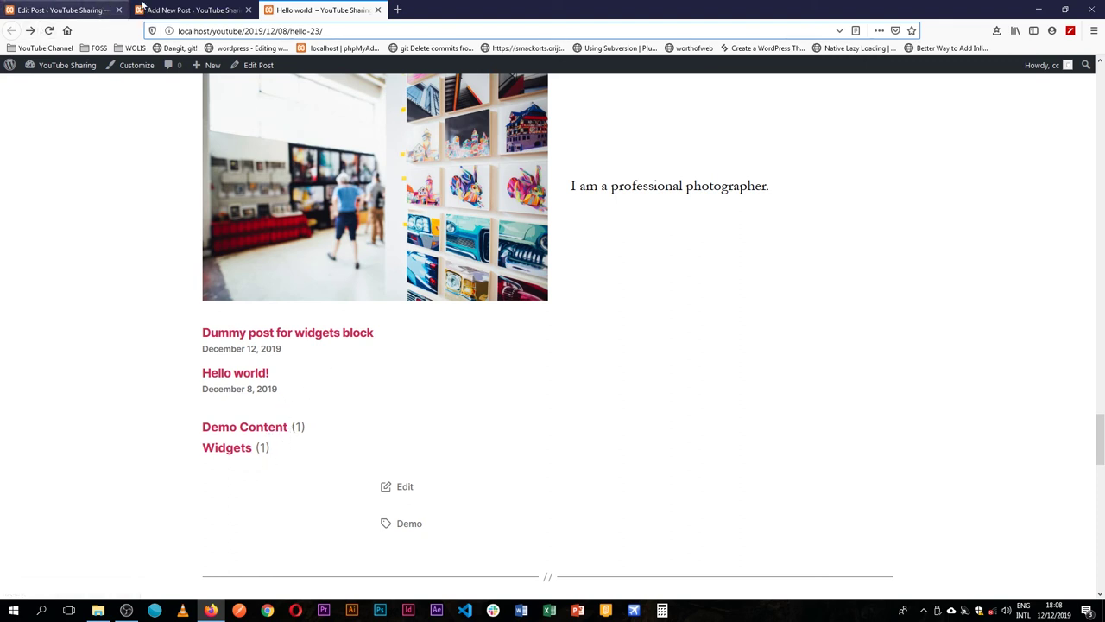
Close the dummy post's editor and turn off Show Hierarchy in the Categories block, keeping Show Post Counts on
{"action": "left_click", "coordinate": [142, 7]}
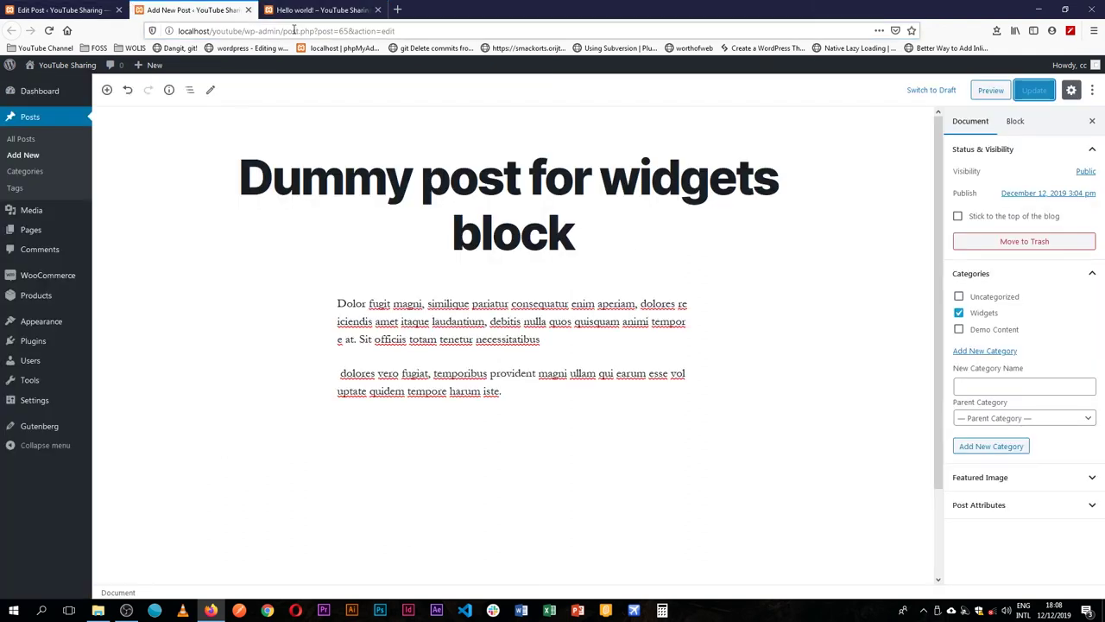
{"action": "key", "text": "ctrl+w"}
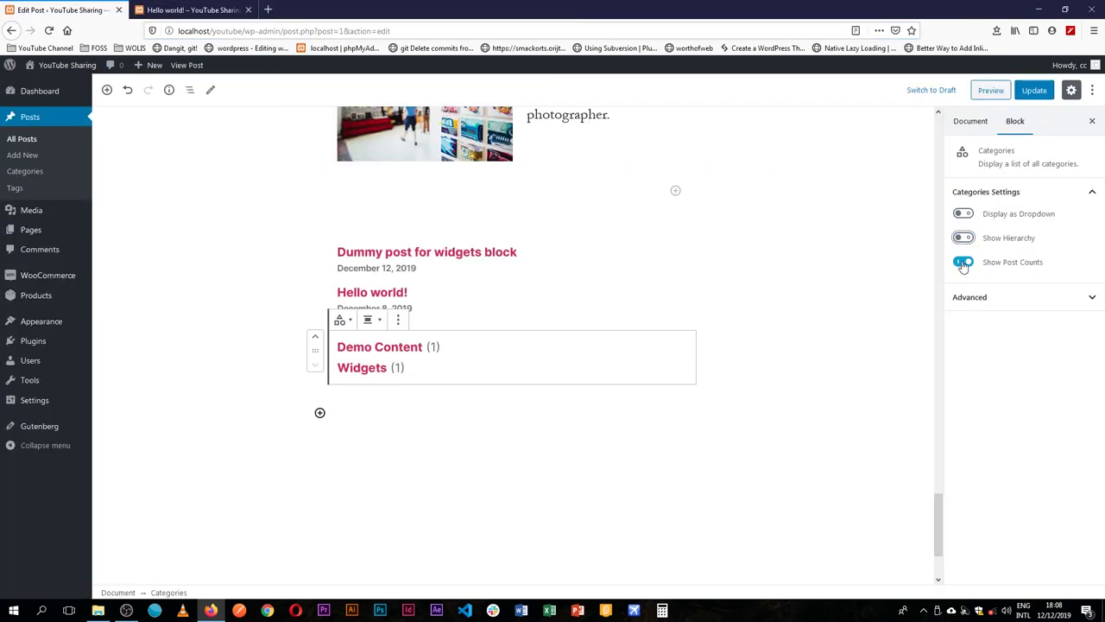
{"action": "left_click", "coordinate": [963, 263]}
{"action": "left_click", "coordinate": [963, 263]}
Add a Search block below the Categories block and an Archives block beneath it
{"action": "left_click", "coordinate": [319, 412]}
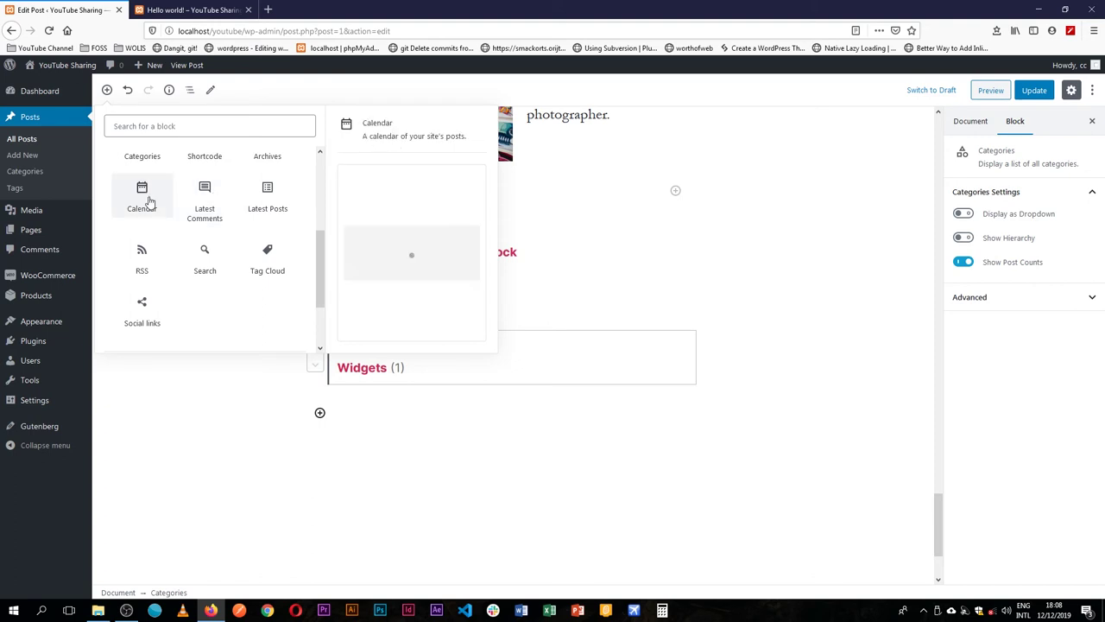
{"action": "left_click", "coordinate": [204, 257]}
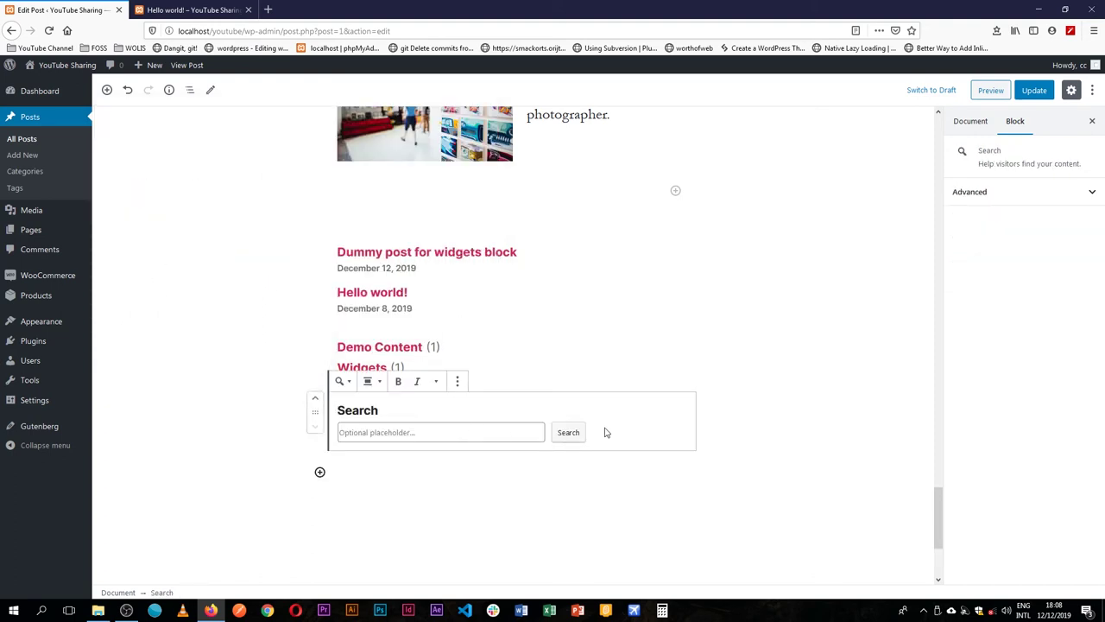
{"action": "left_click", "coordinate": [107, 90]}
{"action": "left_click", "coordinate": [272, 167]}
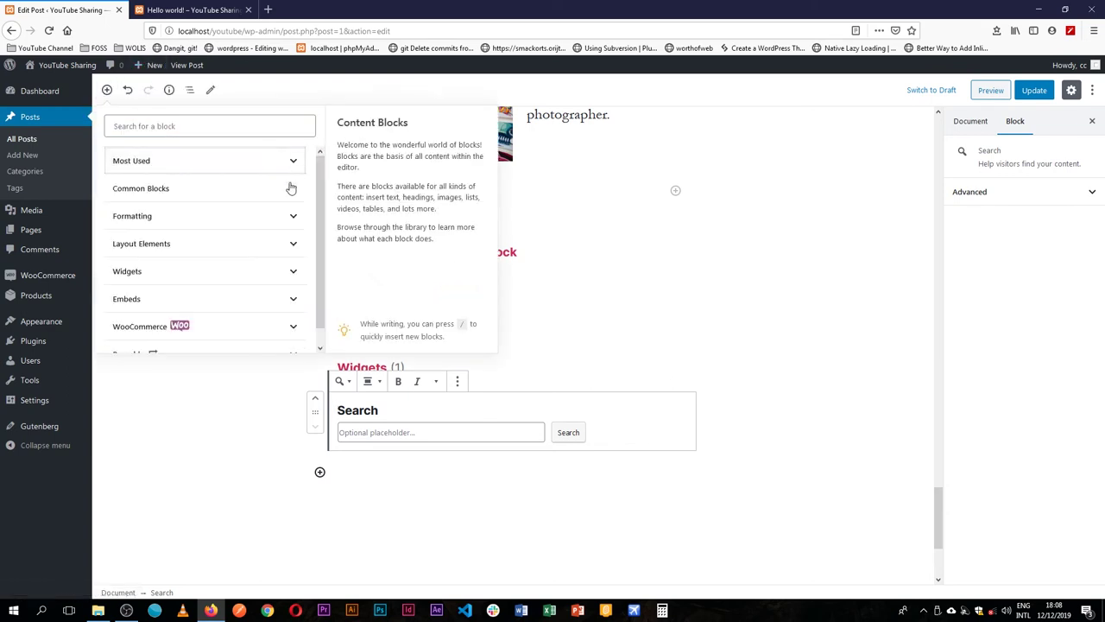
{"action": "left_click", "coordinate": [289, 273]}
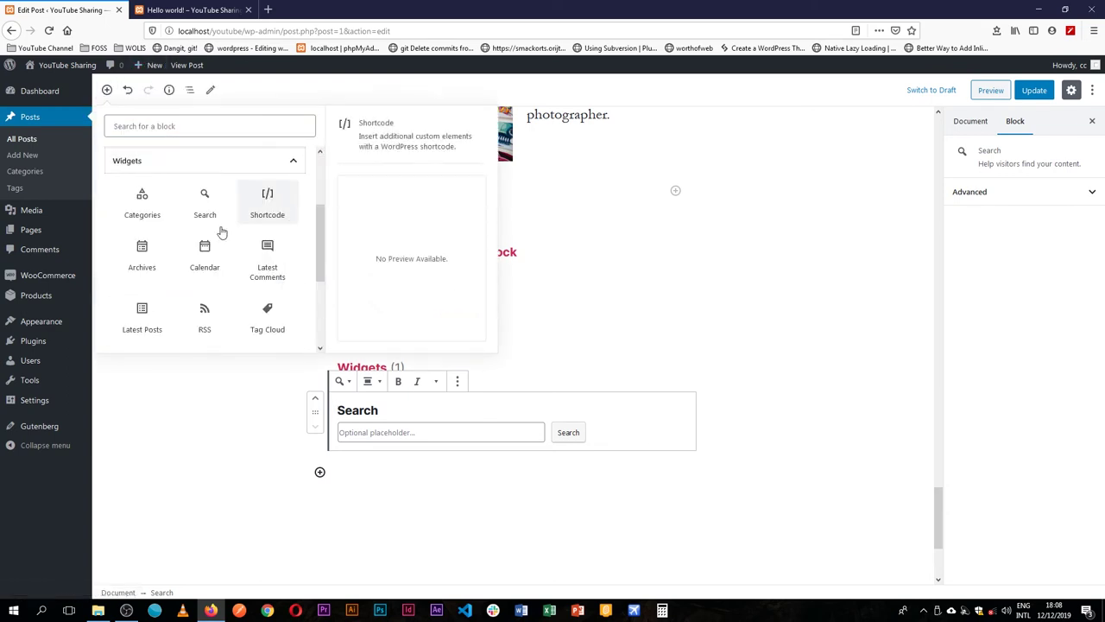
{"action": "left_click", "coordinate": [146, 255]}
{"action": "scroll", "coordinate": [536, 306], "scroll_direction": "down", "scroll_amount": 2}
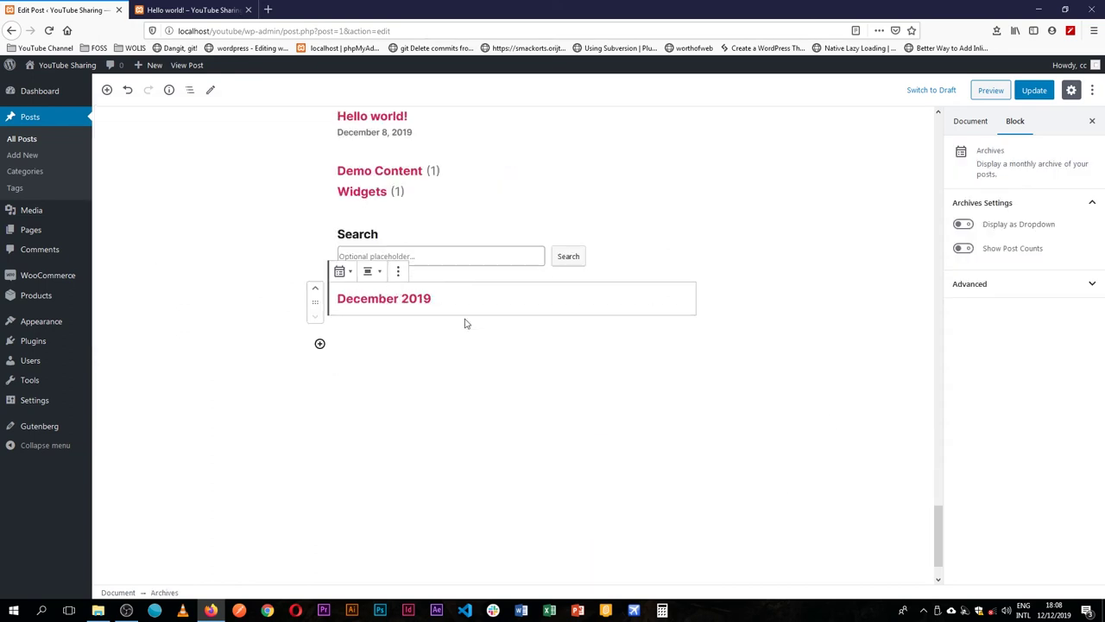
Insert a Calendar widget block below the Archives block
{"action": "left_click", "coordinate": [108, 90]}
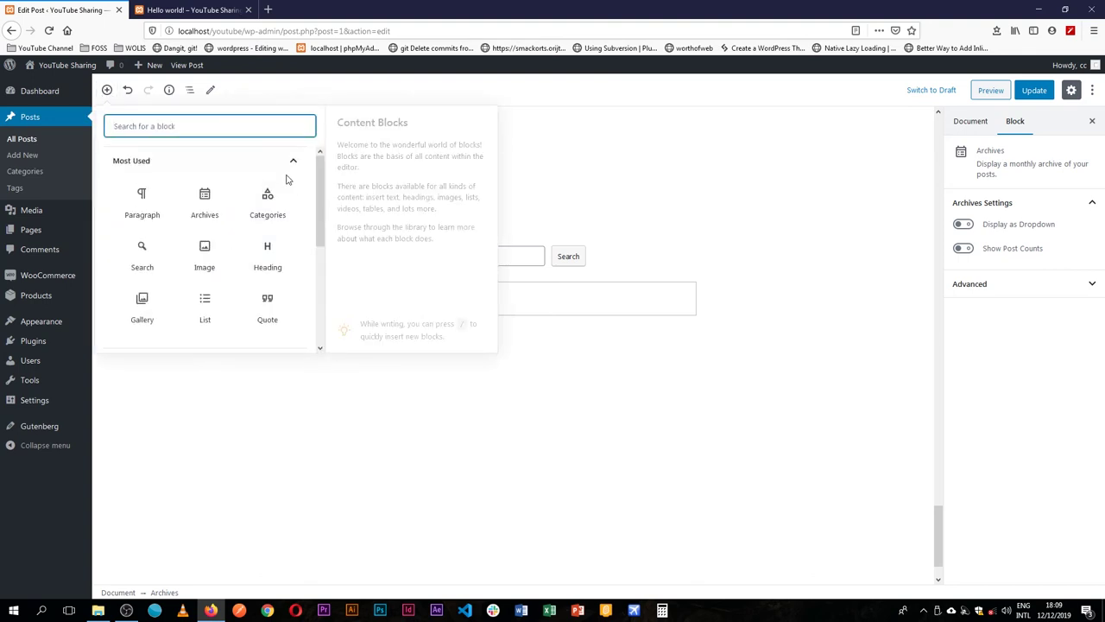
{"action": "left_click", "coordinate": [292, 160]}
{"action": "left_click", "coordinate": [277, 270]}
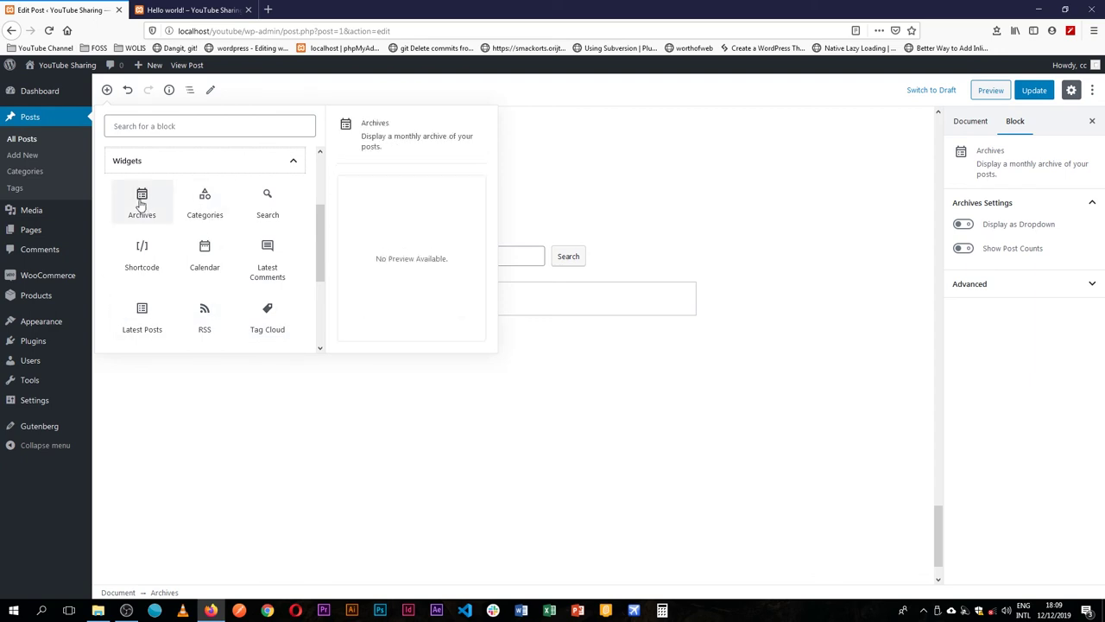
{"action": "left_click", "coordinate": [205, 255]}
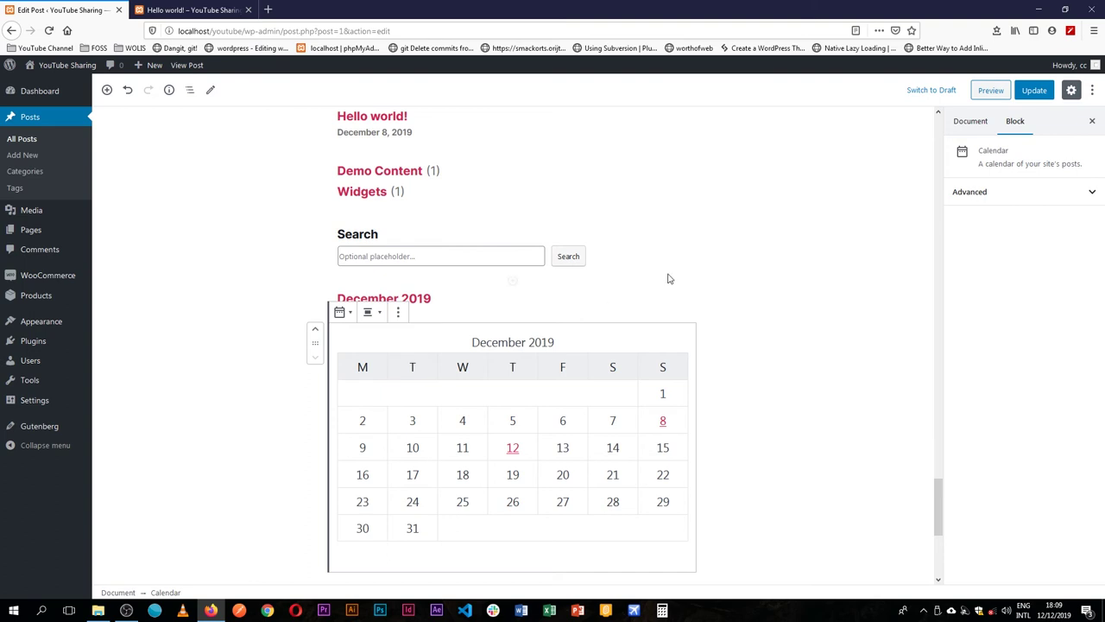
Try full width and wide width on the Calendar block, and set its alignment to center
{"action": "left_click", "coordinate": [369, 313]}
{"action": "left_click", "coordinate": [352, 280]}
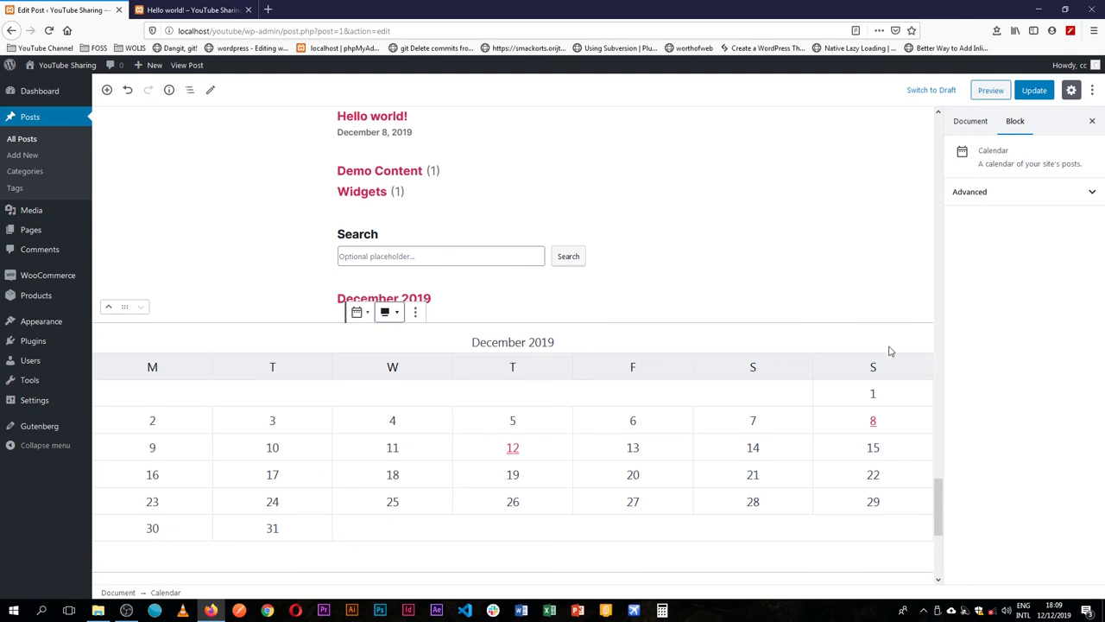
{"action": "left_click", "coordinate": [1049, 191]}
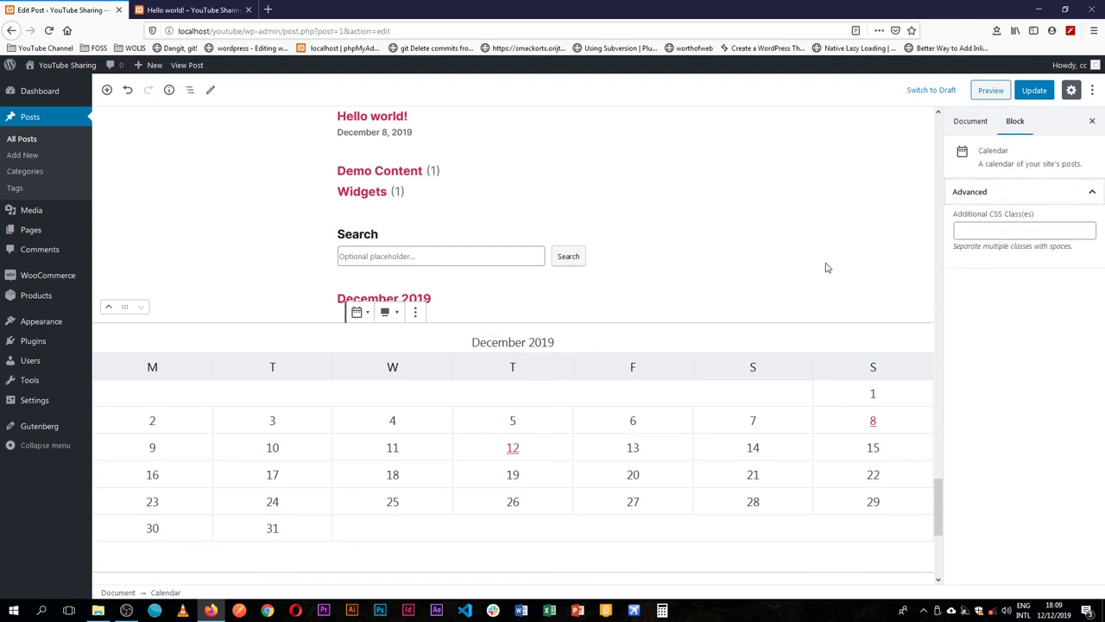
{"action": "left_click", "coordinate": [386, 312]}
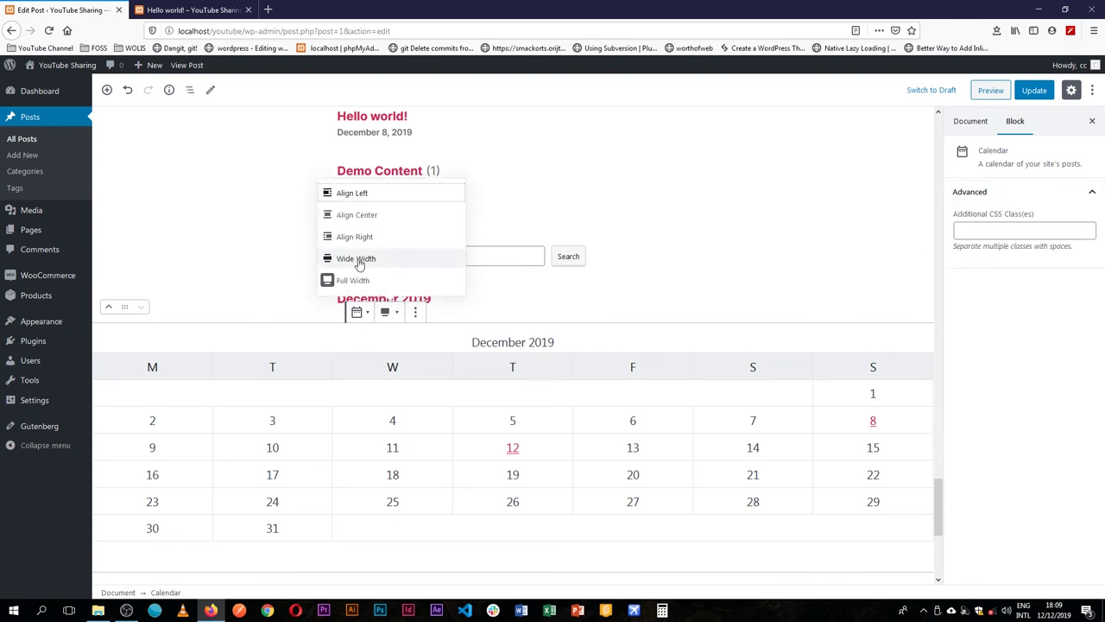
{"action": "left_click", "coordinate": [359, 260]}
{"action": "left_click", "coordinate": [388, 313]}
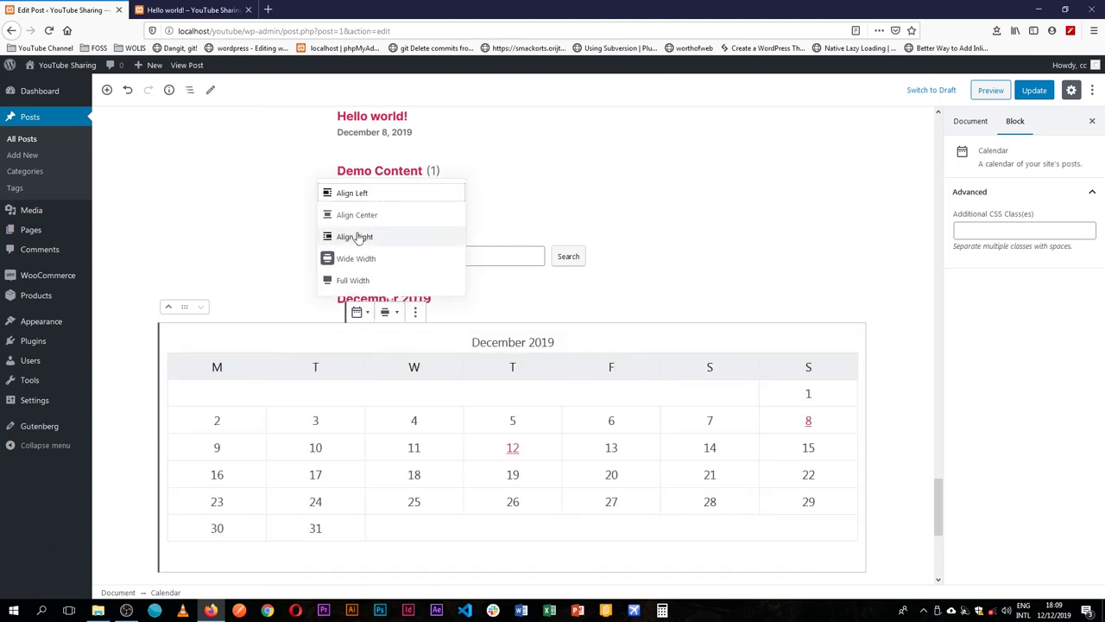
{"action": "left_click", "coordinate": [356, 215]}
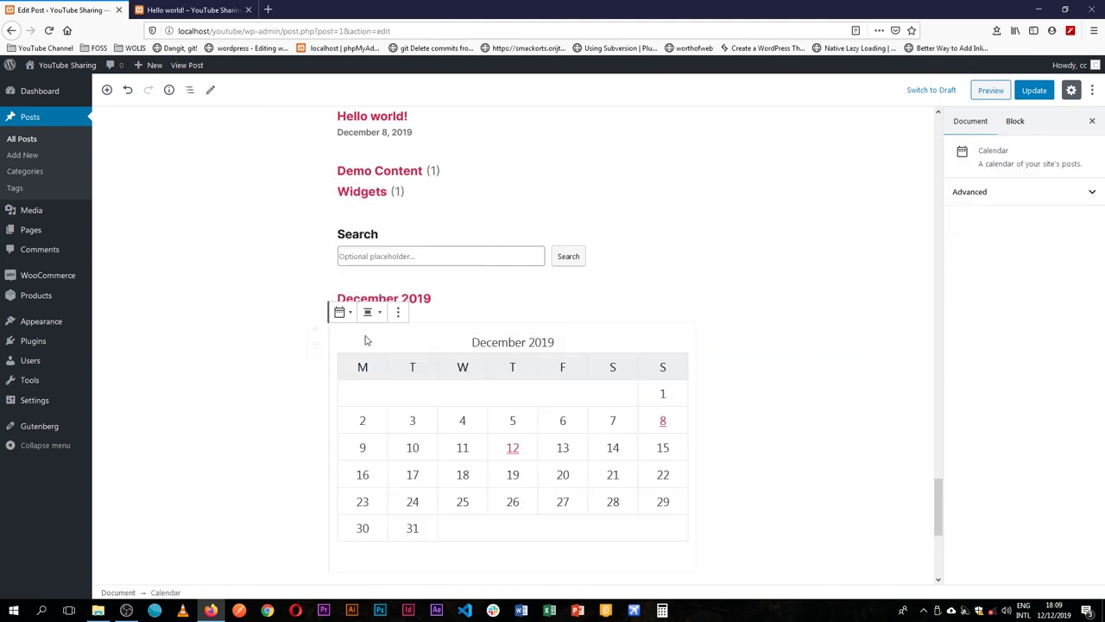
Examine the Calendar block's transform options and look over the widget blocks in the post
{"action": "left_click", "coordinate": [342, 312]}
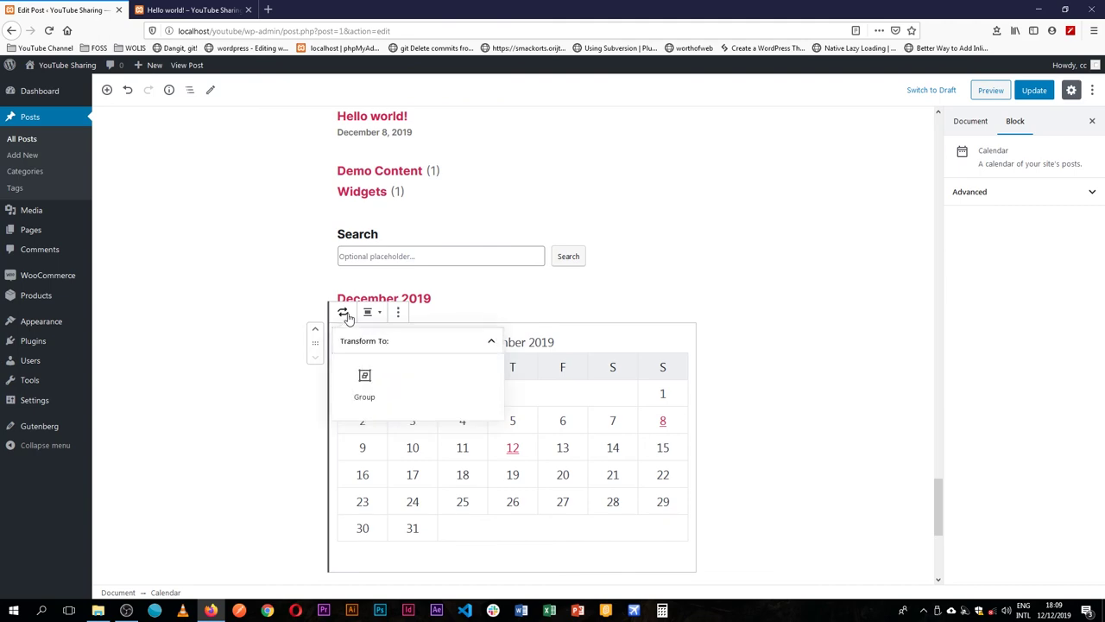
{"action": "left_click", "coordinate": [870, 386]}
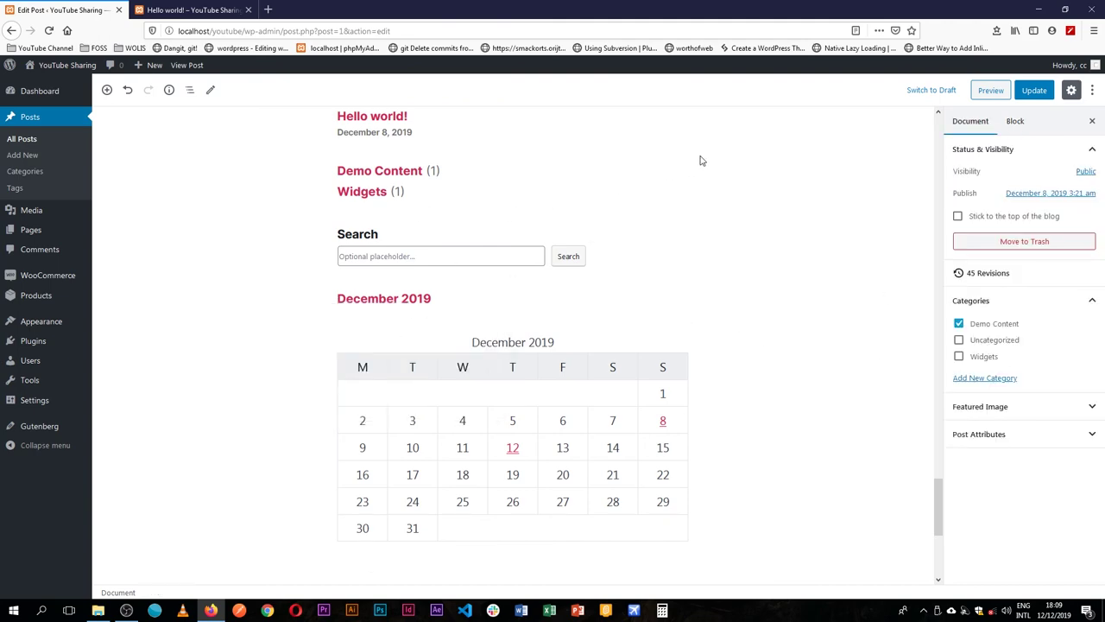
{"action": "scroll", "coordinate": [380, 202], "scroll_direction": "up", "scroll_amount": 6}
{"action": "scroll", "coordinate": [384, 202], "scroll_direction": "down", "scroll_amount": 3}
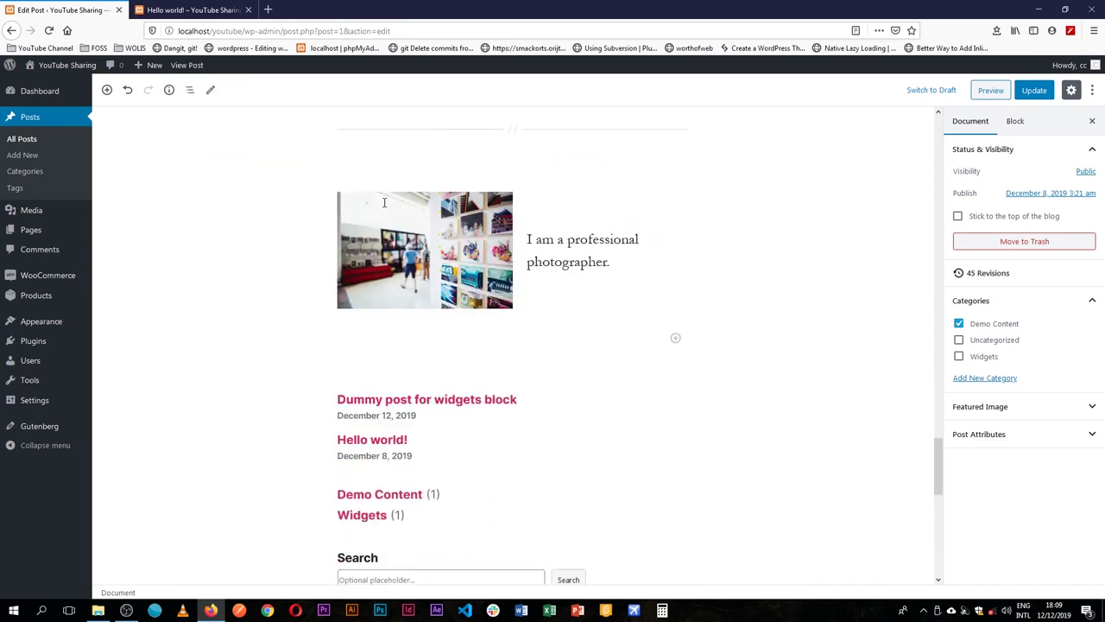
{"action": "scroll", "coordinate": [384, 202], "scroll_direction": "down", "scroll_amount": 7}
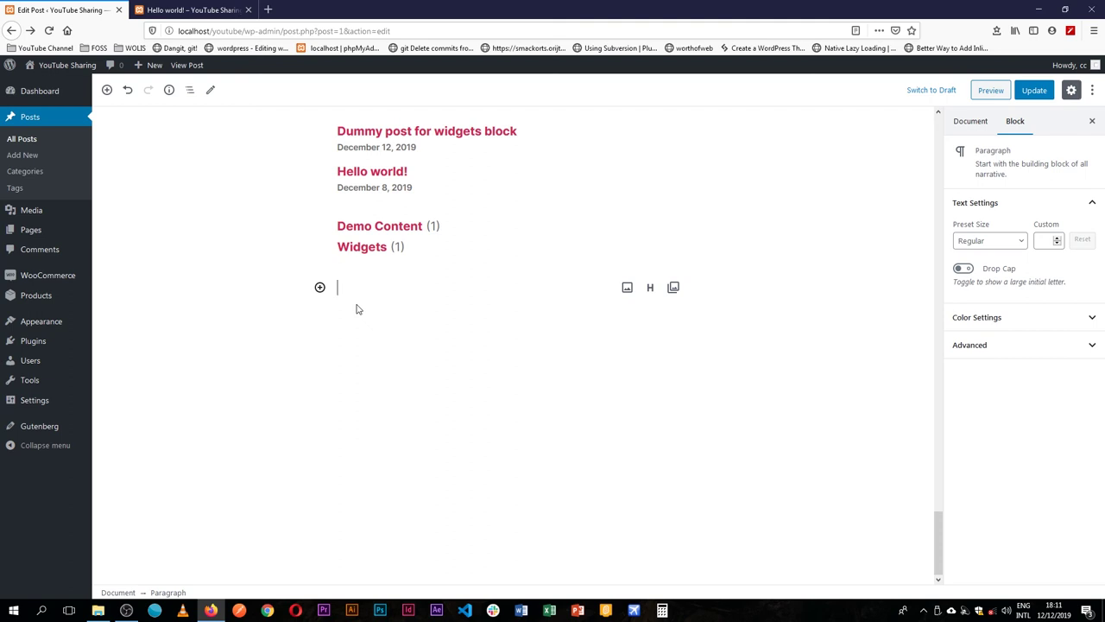
Insert a Shortcode block below the Categories block
{"action": "type", "text": "/short"}
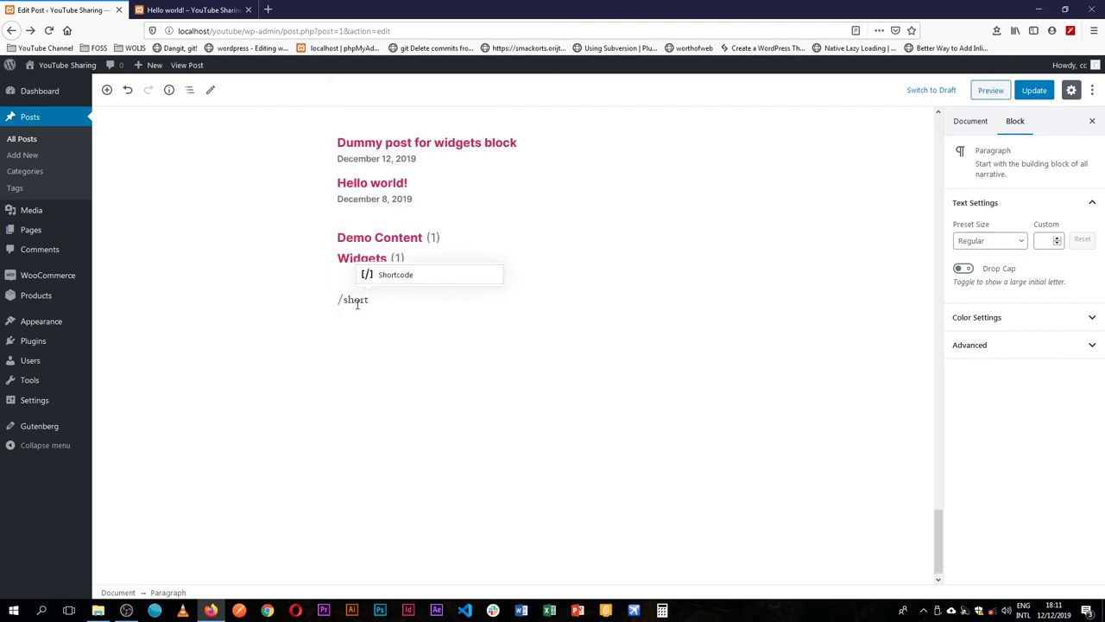
{"action": "key", "text": "Return"}
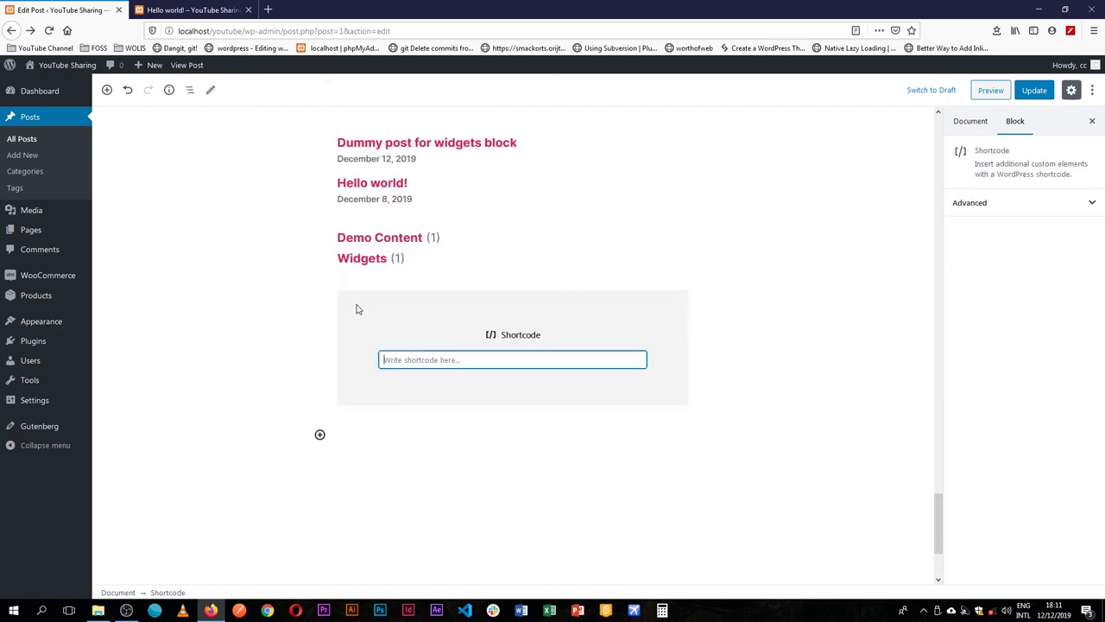
{"action": "left_click", "coordinate": [209, 9]}
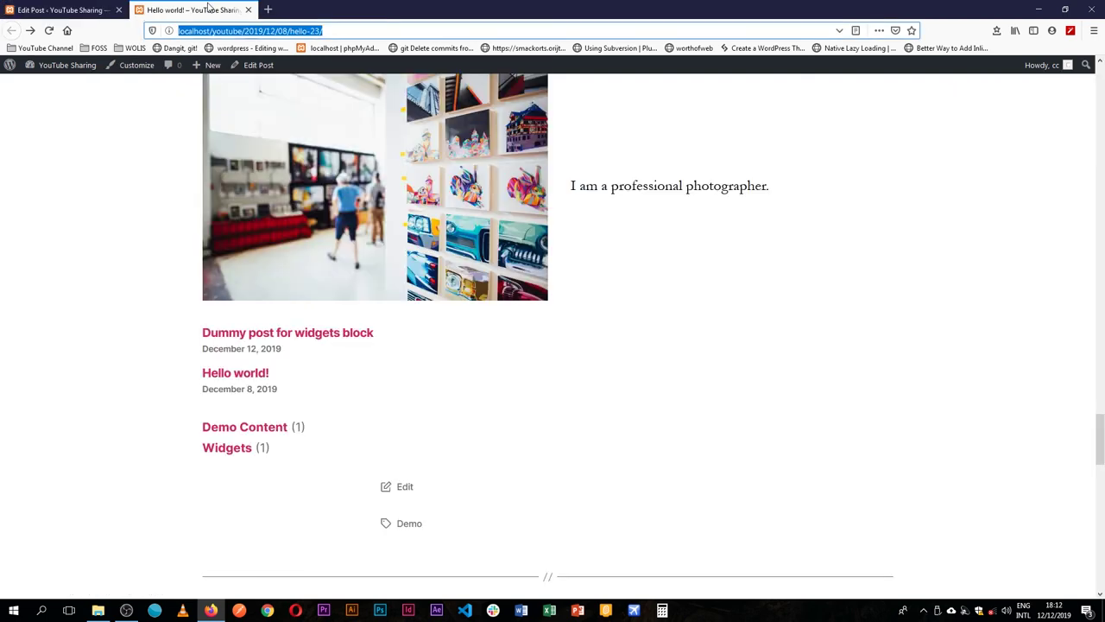
{"action": "left_click", "coordinate": [93, 9]}
{"action": "key", "text": "Return"}
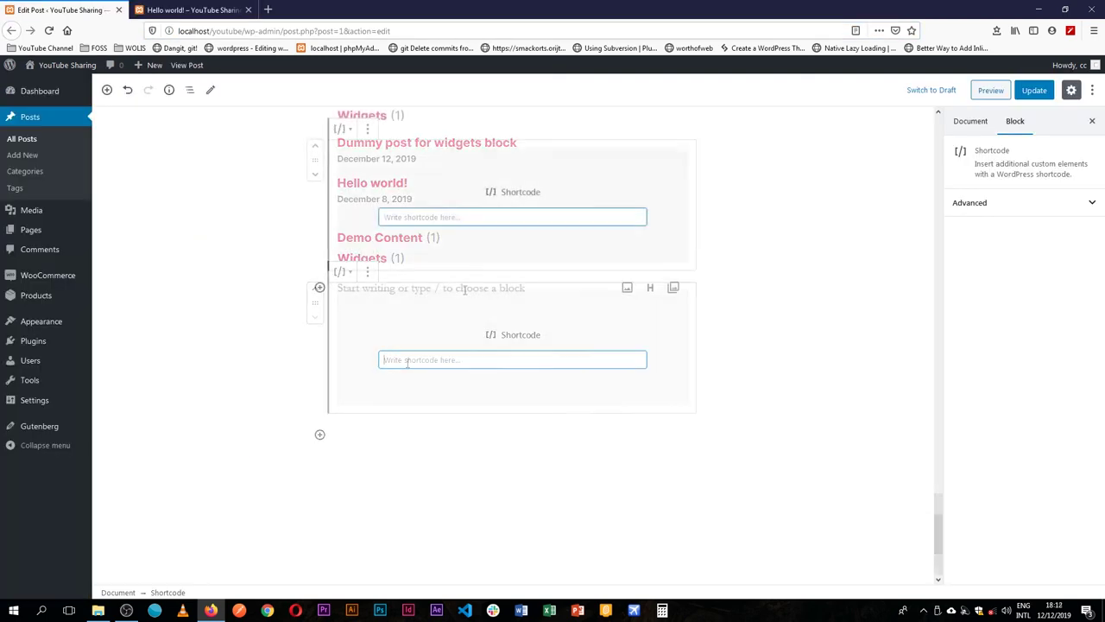
Enter the shortcode [woocommerce_cart] in the Shortcode block and update the post
{"action": "left_click", "coordinate": [425, 222]}
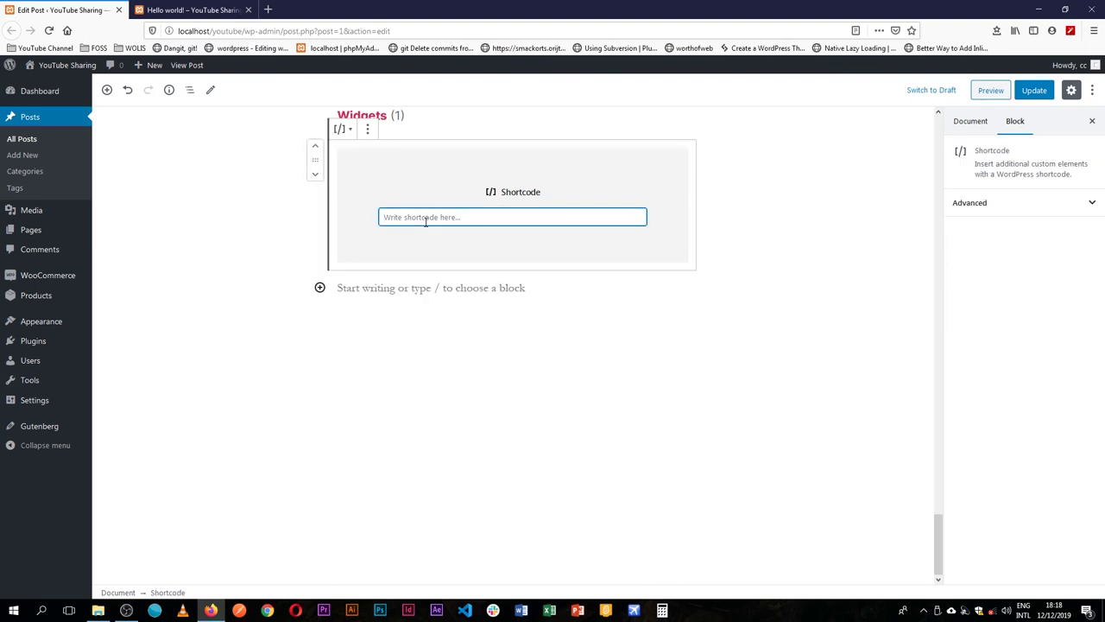
{"action": "type", "text": "[]"}
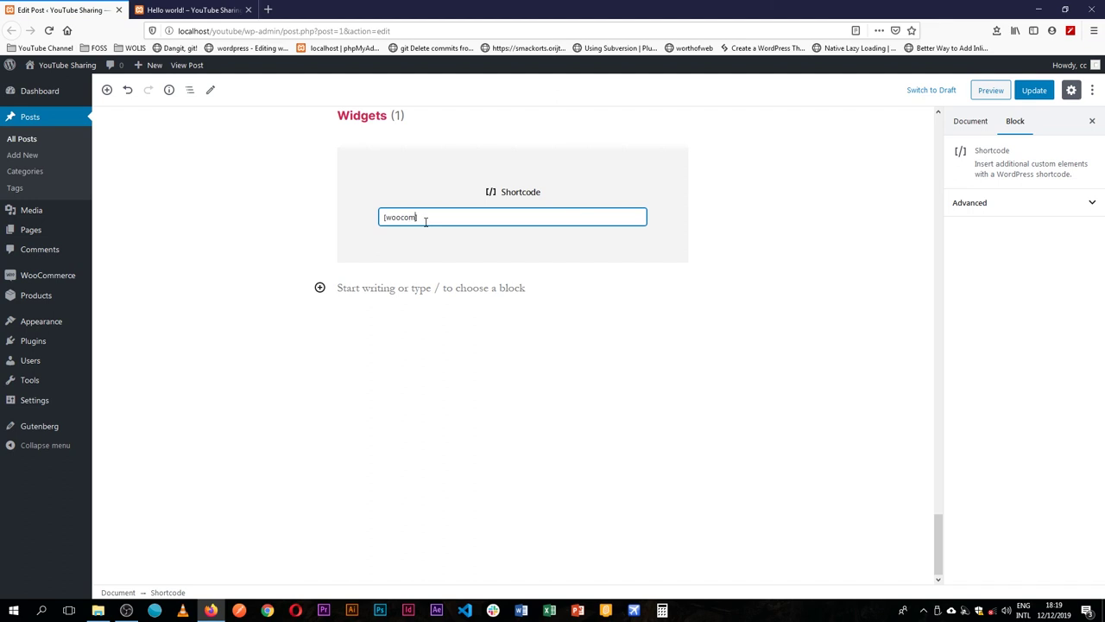
{"action": "type", "text": "woocommerce c"}
{"action": "left_click", "coordinate": [1033, 90]}
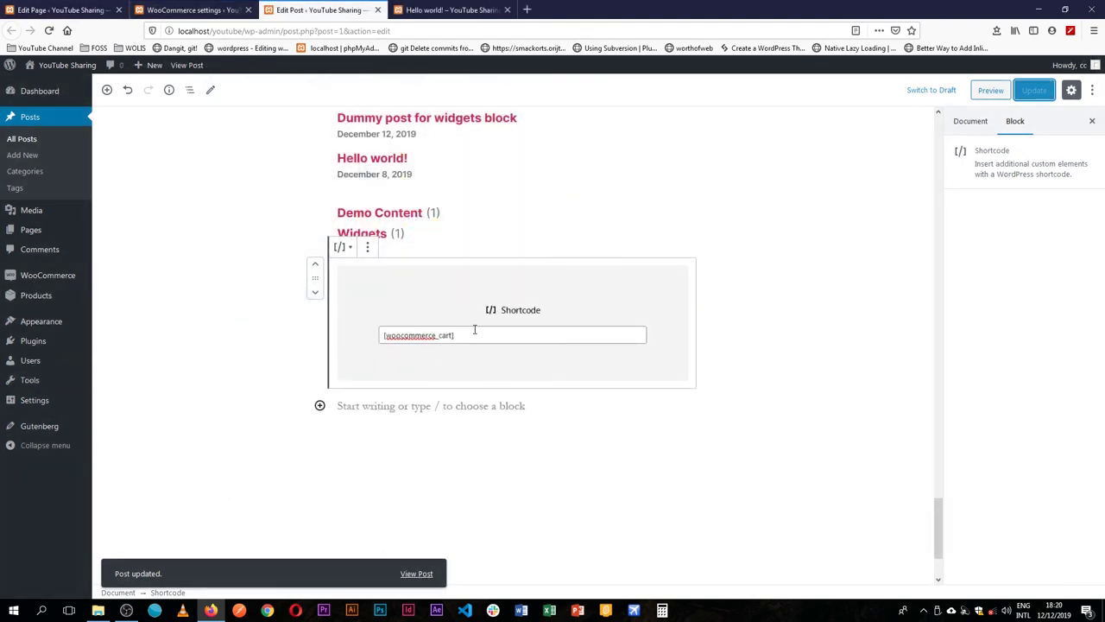
{"action": "left_click", "coordinate": [469, 337]}
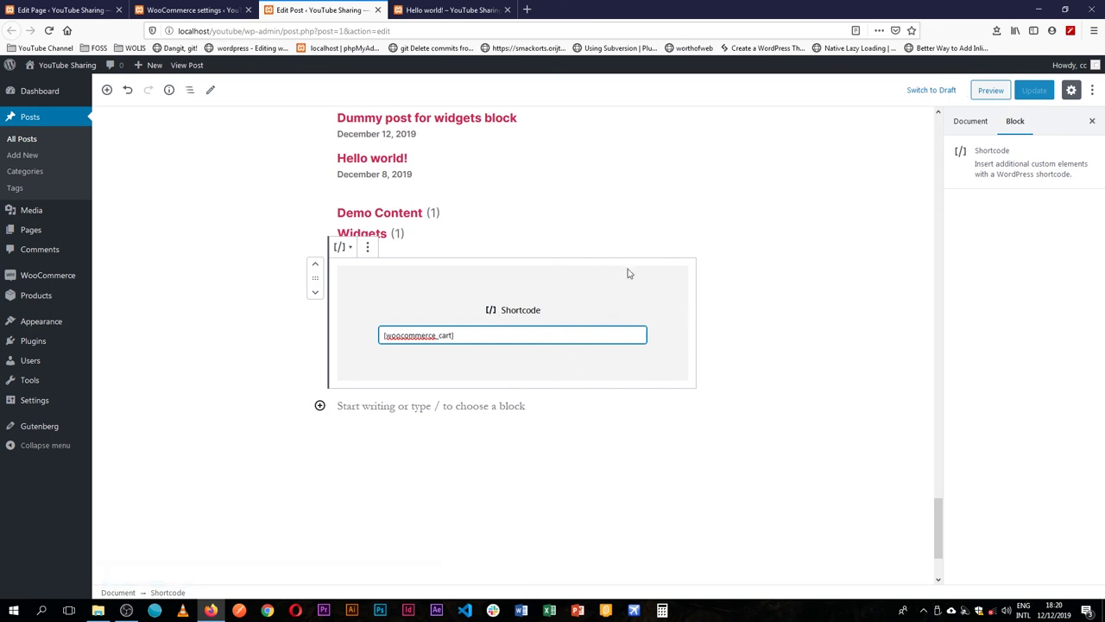
{"action": "left_click", "coordinate": [1034, 89]}
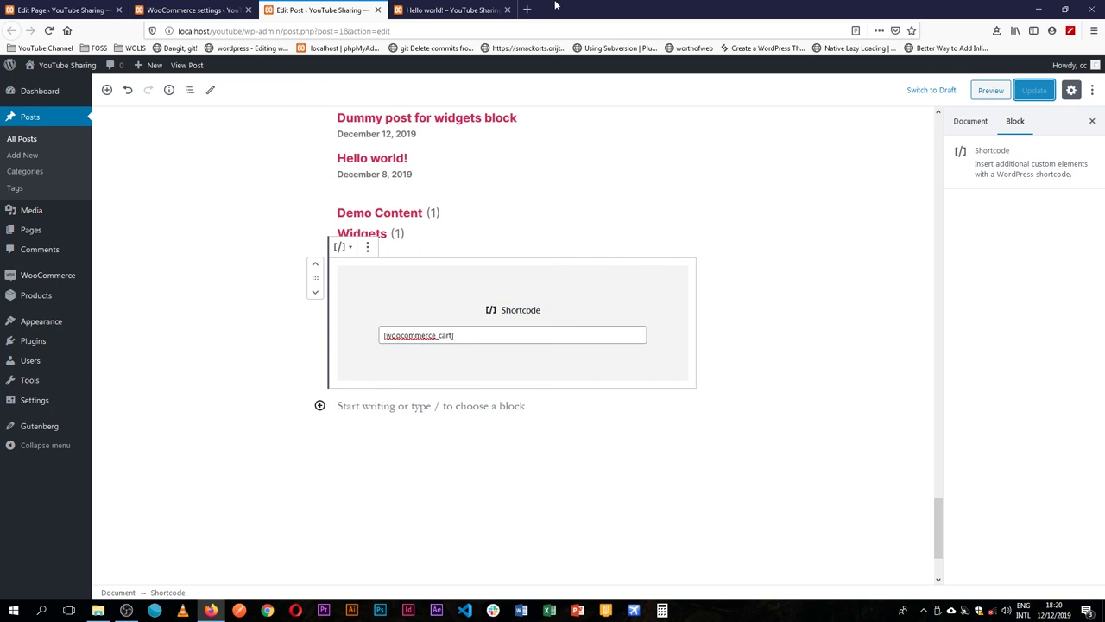
Reload the published Hello world! post to check the cart shortcode's output, and view the same shortcode in the Cart page's editor
{"action": "left_click", "coordinate": [460, 9]}
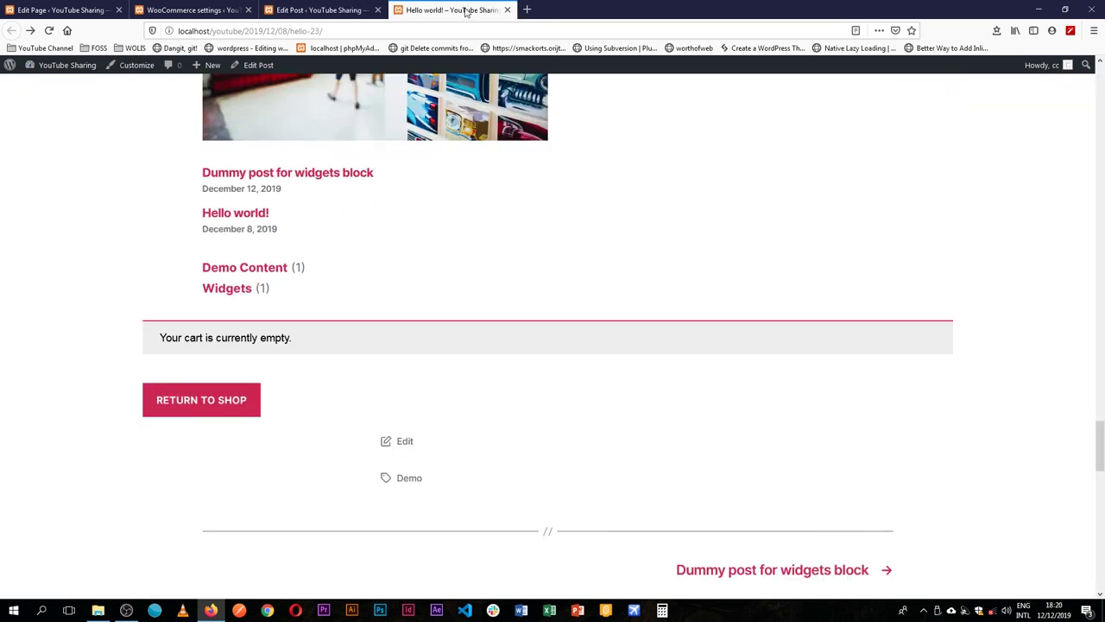
{"action": "key", "text": "F5"}
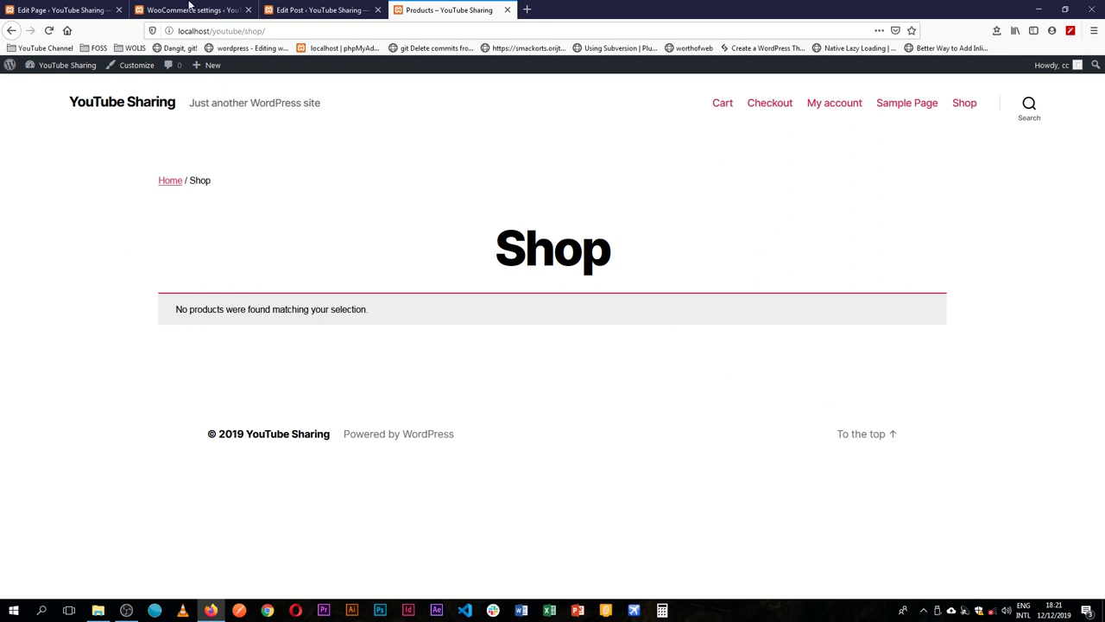
{"action": "left_click", "coordinate": [12, 31]}
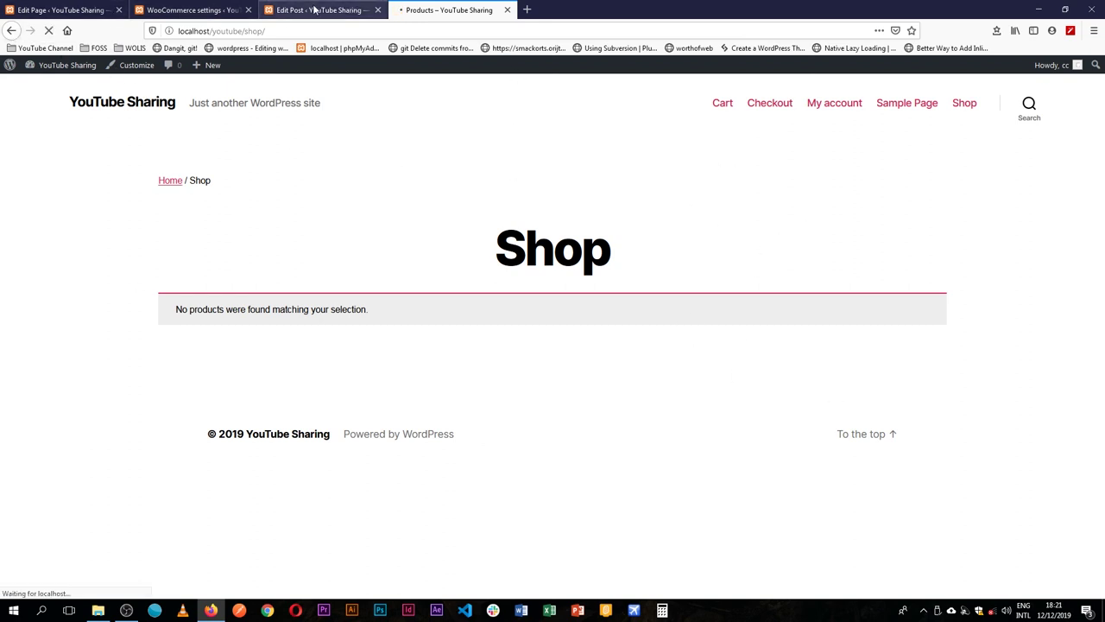
{"action": "left_click", "coordinate": [76, 10]}
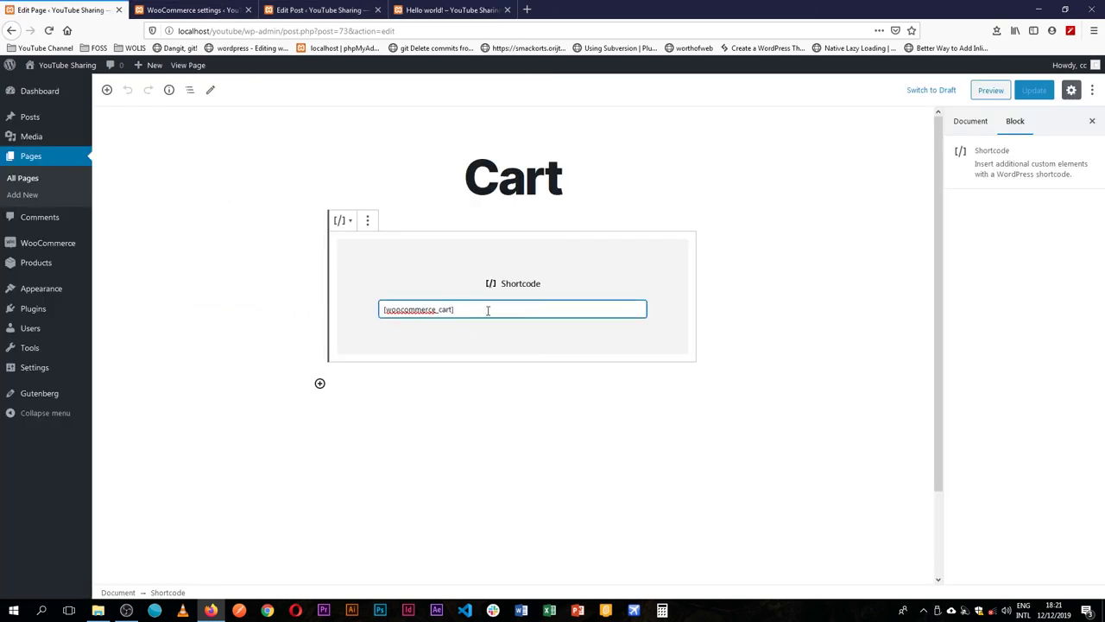